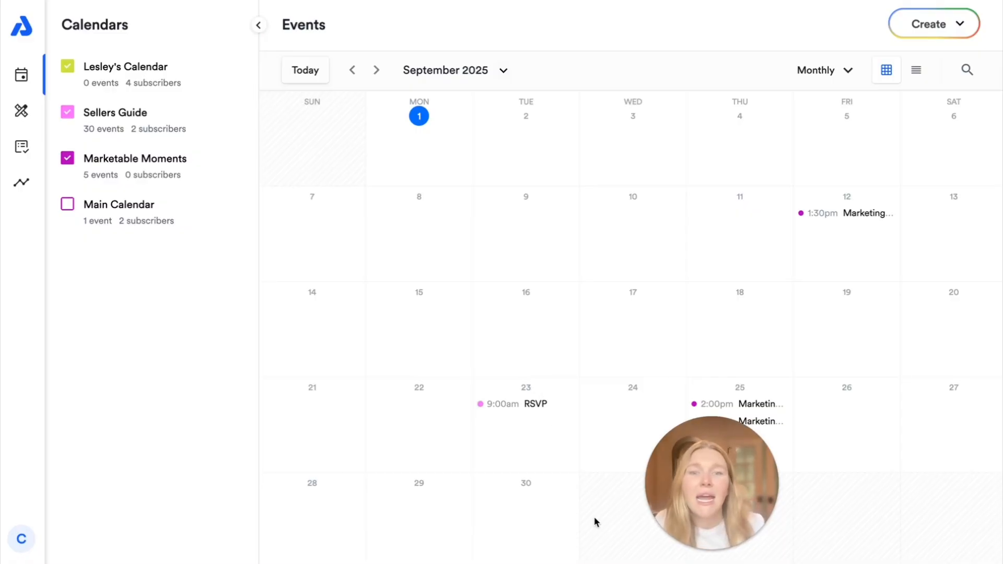
Step: Open a quick new-event form for Sep 30, then dismiss it
left_click(503, 501)
left_click(519, 512)
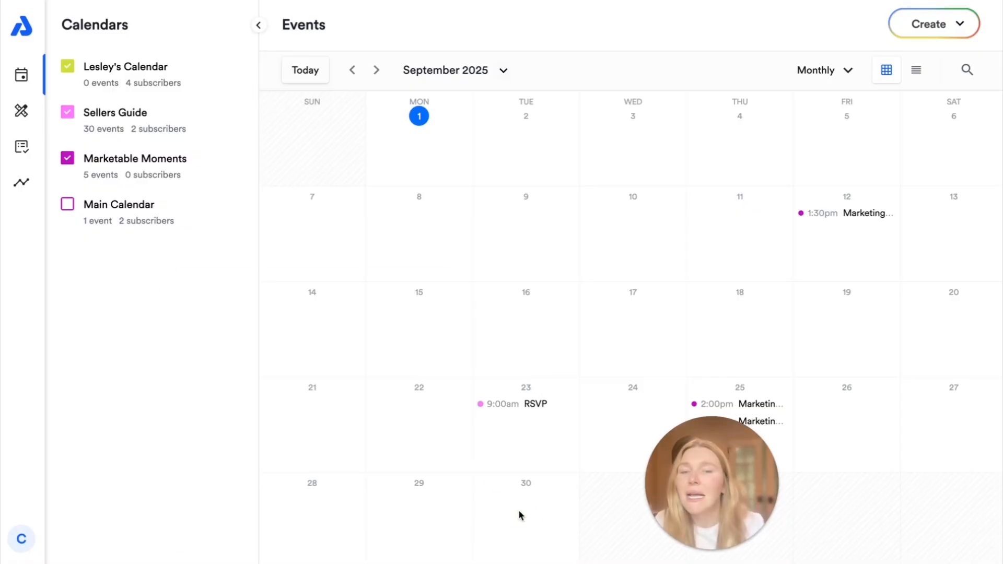
left_click(518, 512)
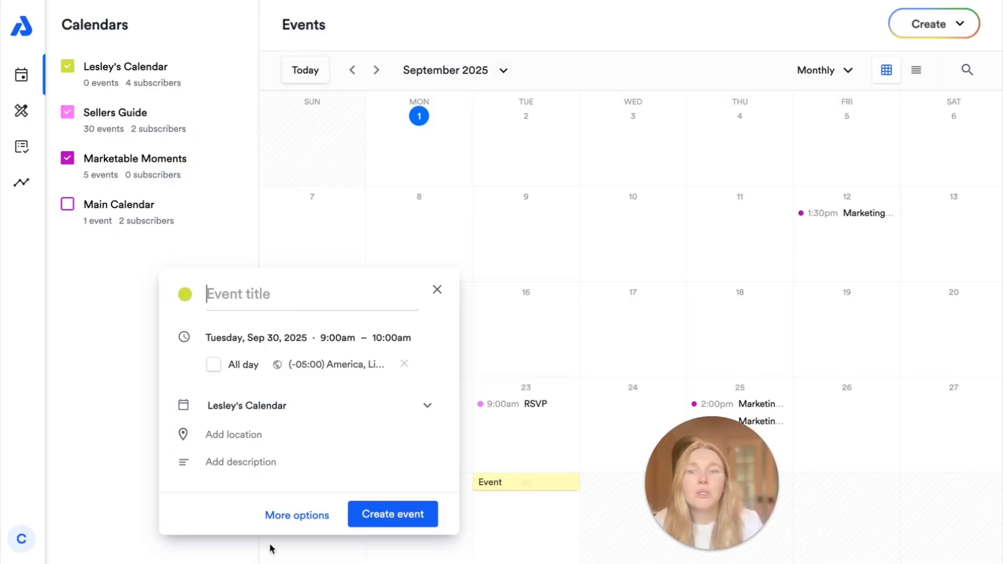
left_click(869, 34)
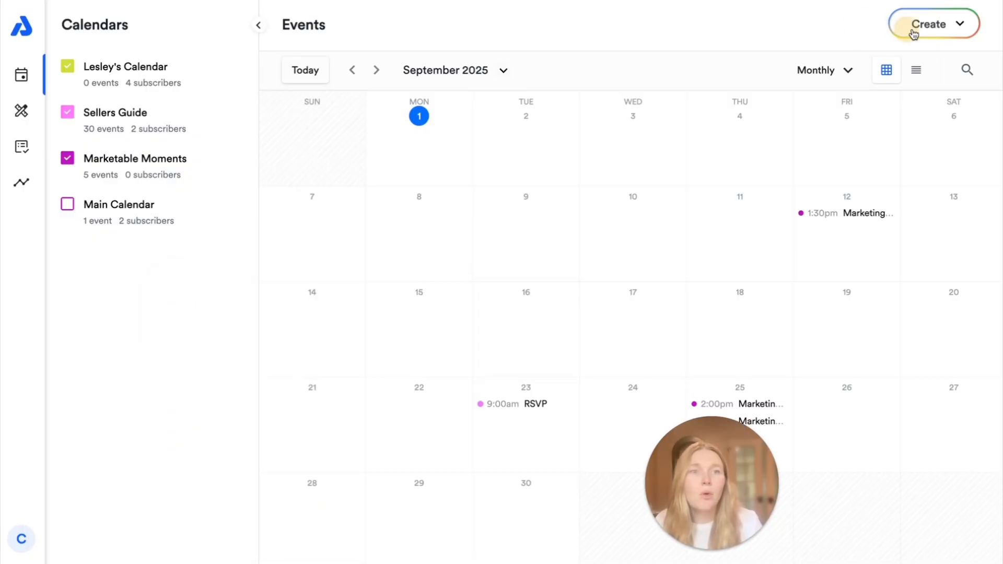
Step: Start a new event in the full form and turn on RSVPs, then return to Event details
left_click(924, 29)
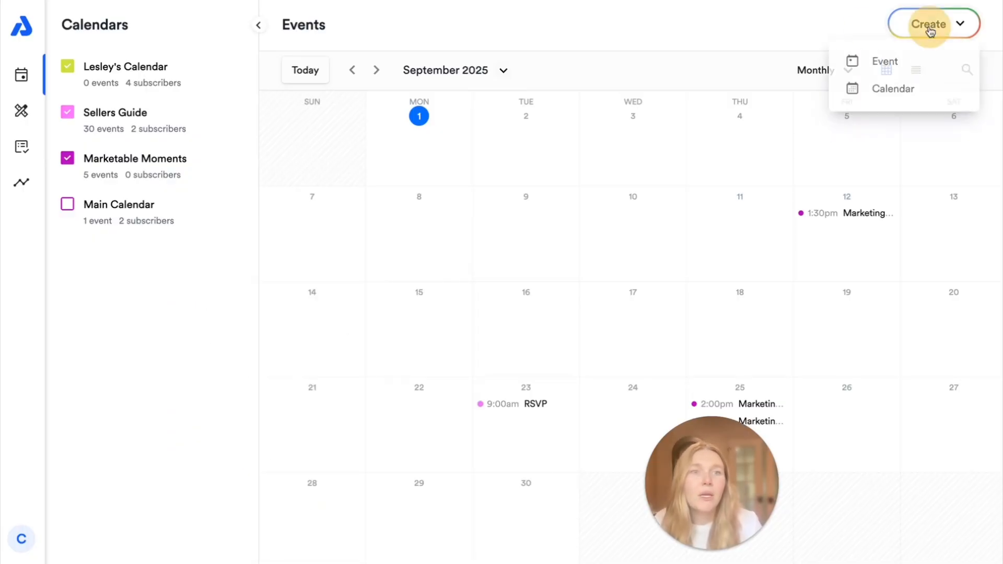
left_click(923, 66)
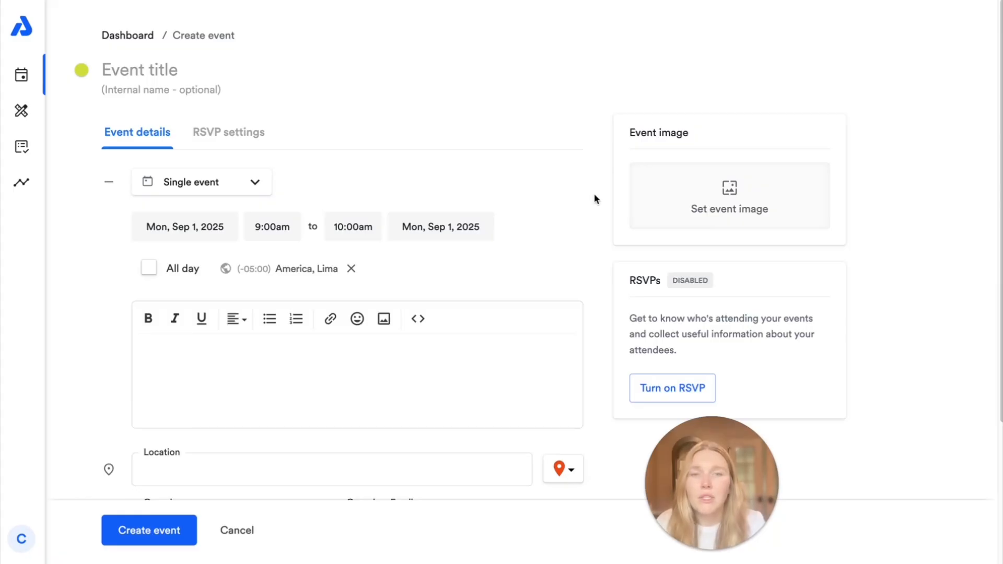
scroll(596, 200, "down", 2)
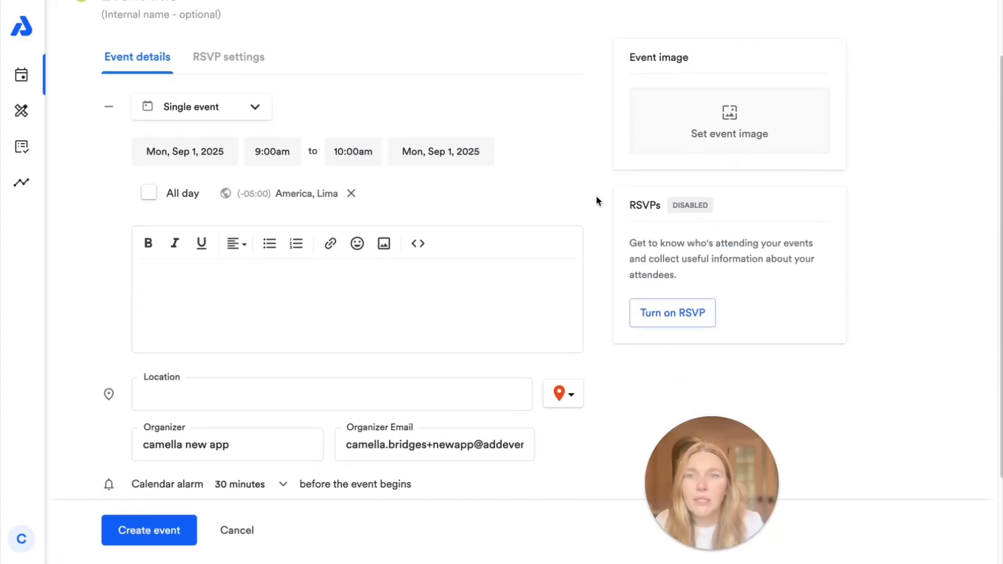
left_click(675, 321)
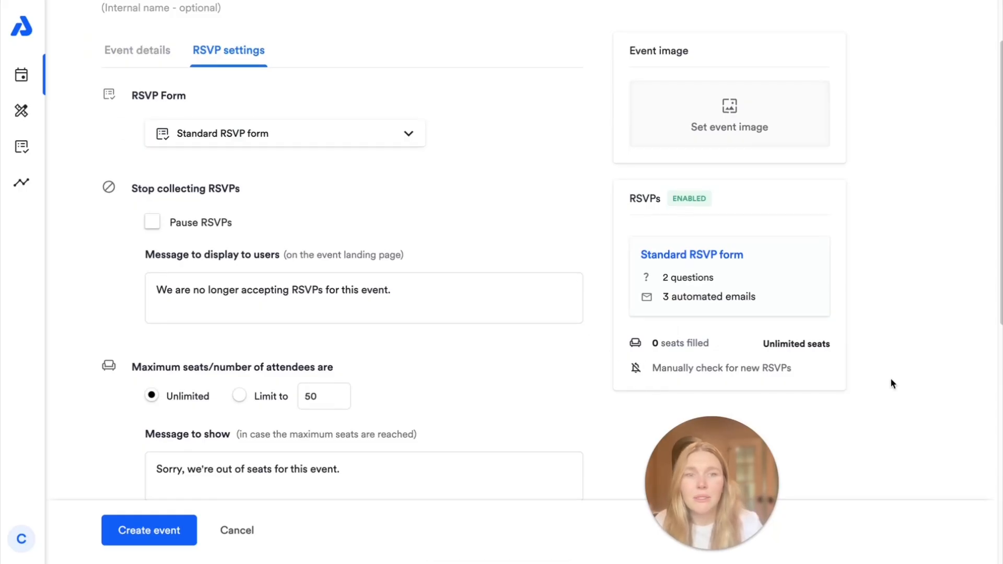
scroll(890, 377, "up", 2)
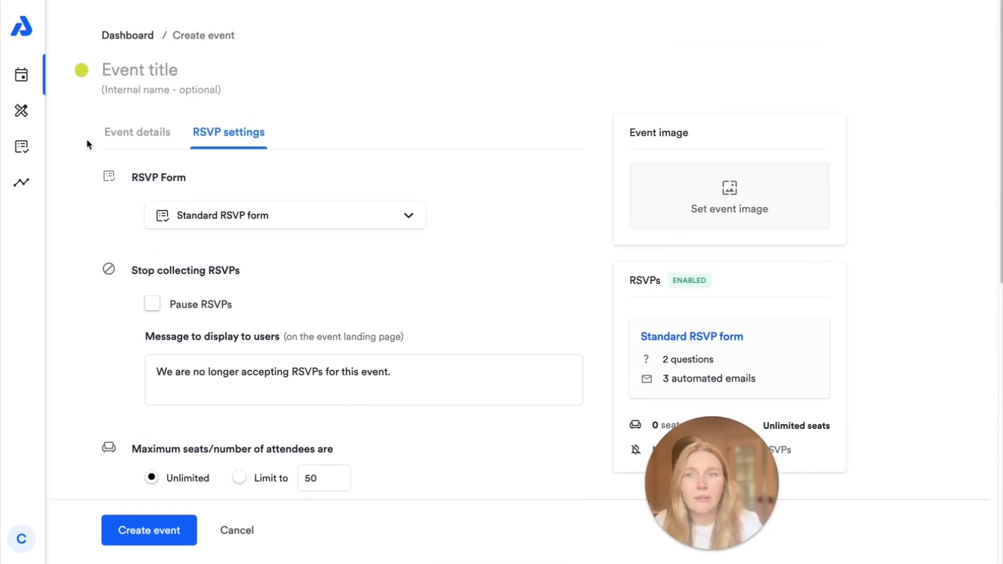
left_click(148, 133)
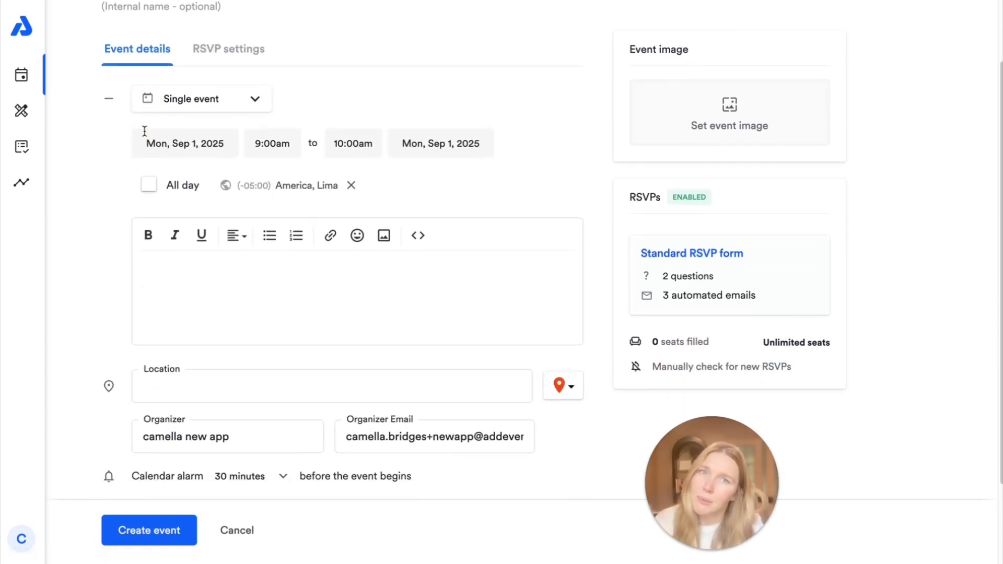
scroll(179, 109, "up", 2)
Step: Title the event 'Webinar' and keep its type as Single event
left_click(147, 69)
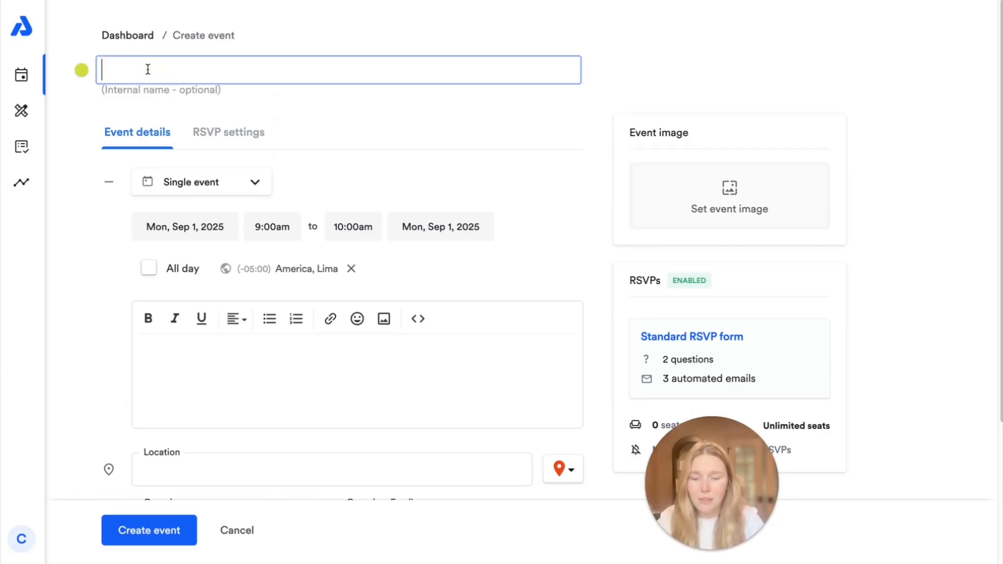
type("Webinar")
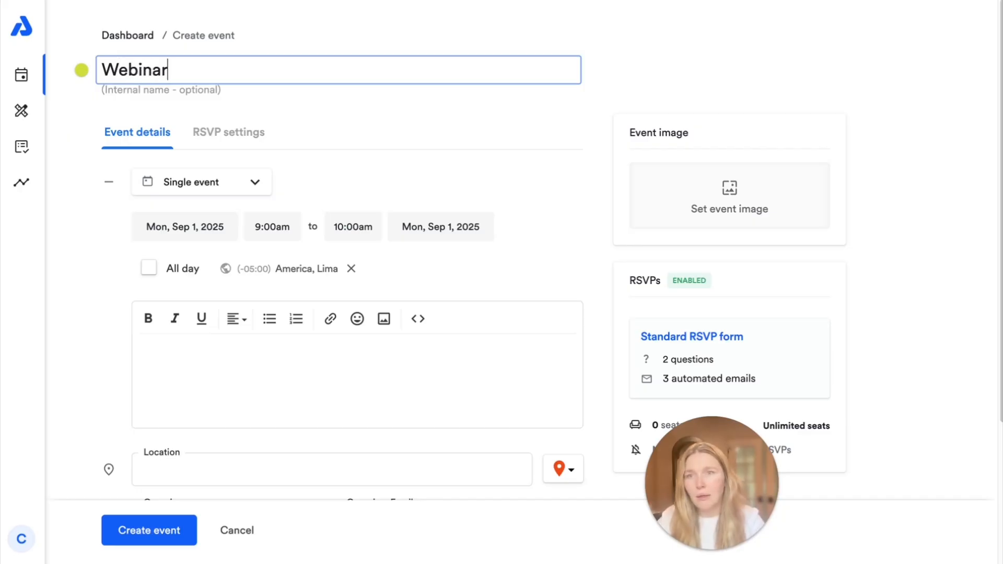
left_click(73, 296)
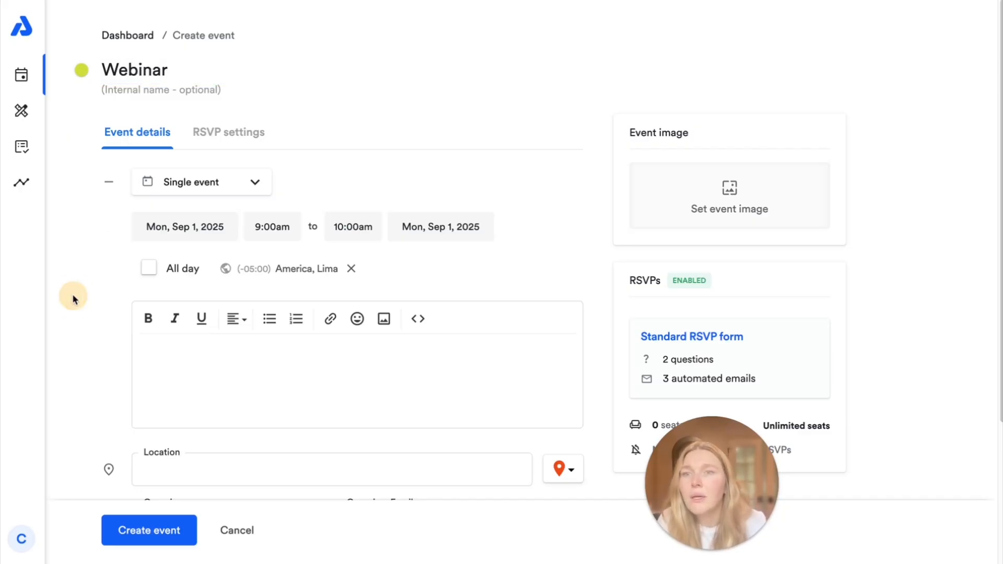
left_click(246, 186)
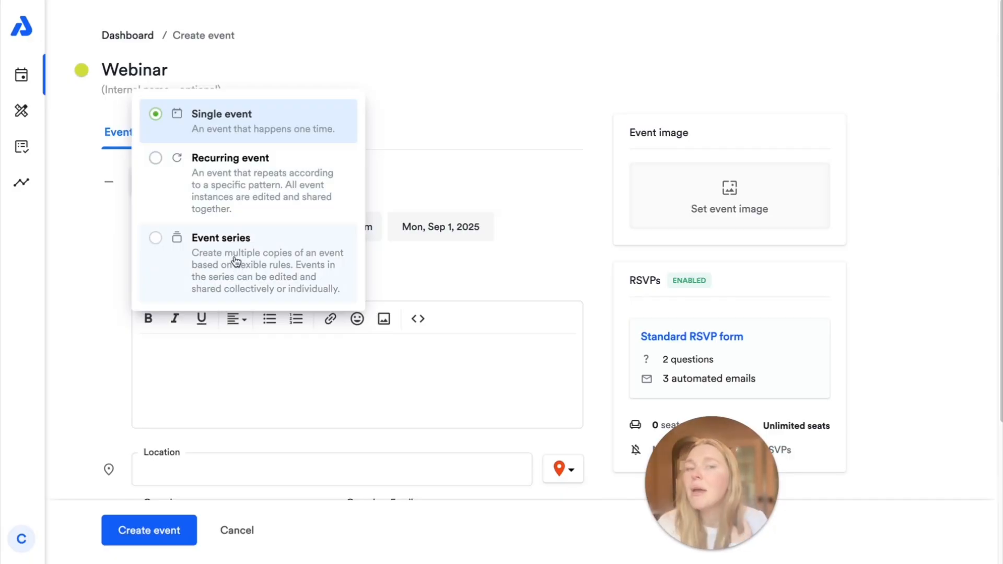
left_click(166, 135)
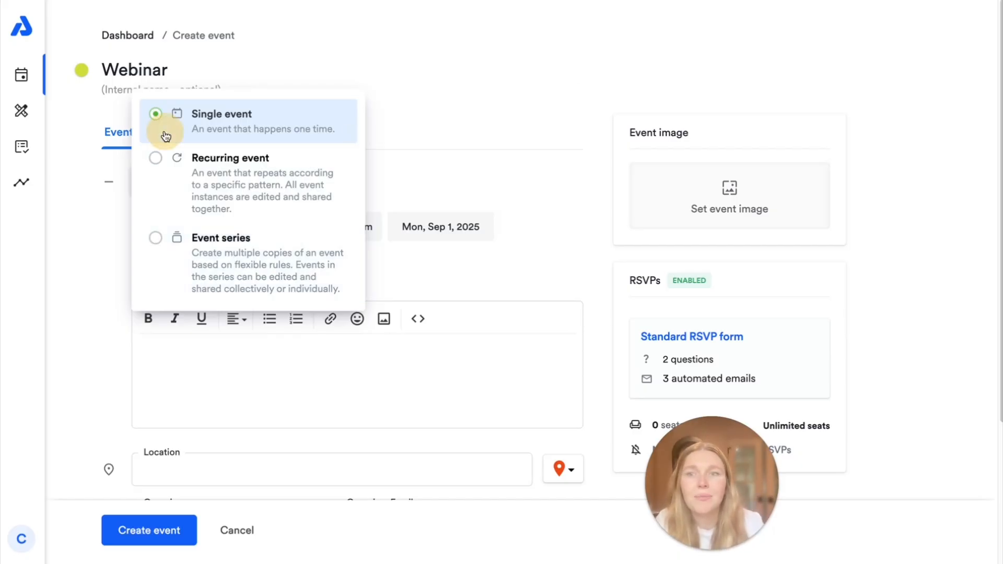
left_click(400, 112)
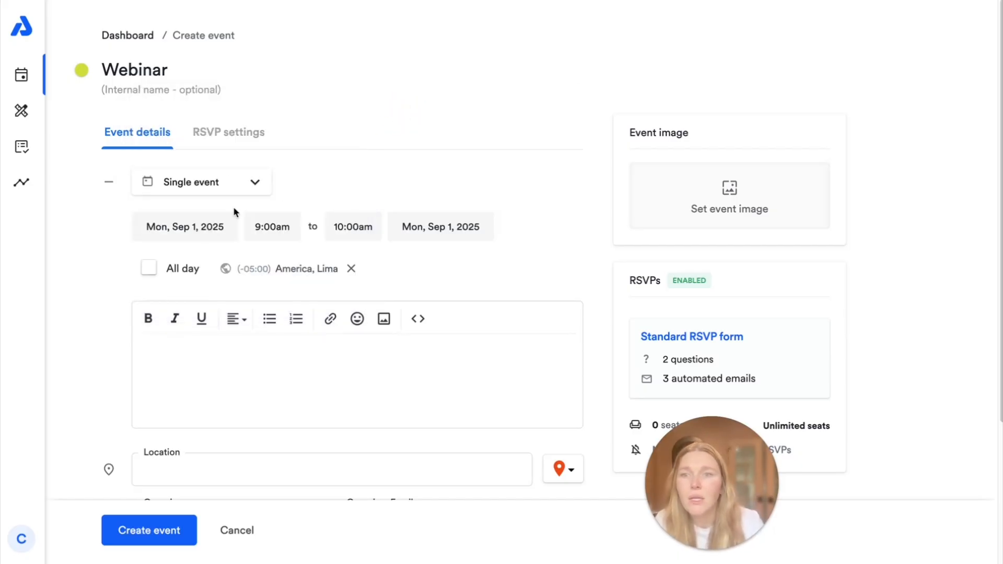
Step: Set the event date to Sep 19 with a 2:30pm start time
left_click(184, 228)
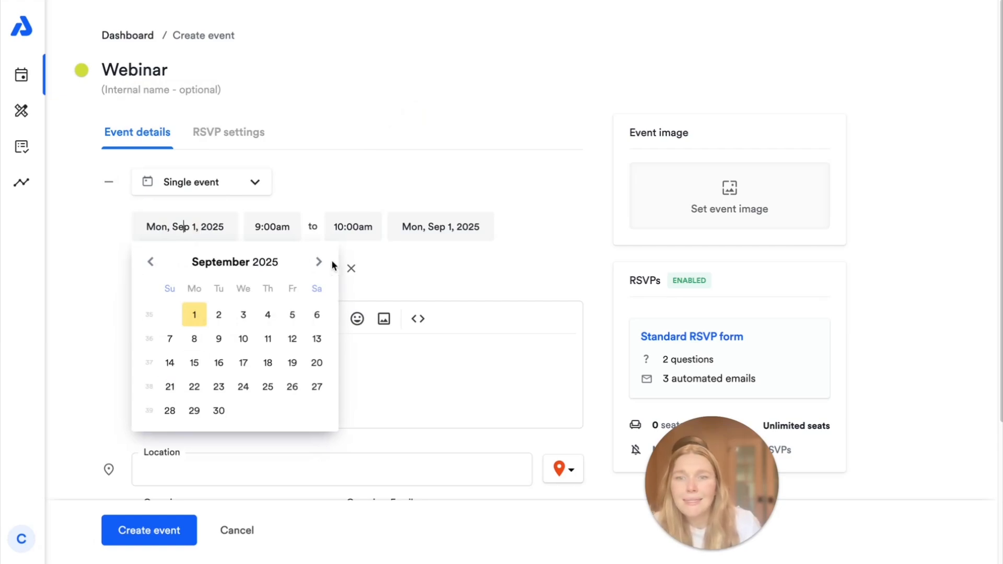
left_click(292, 363)
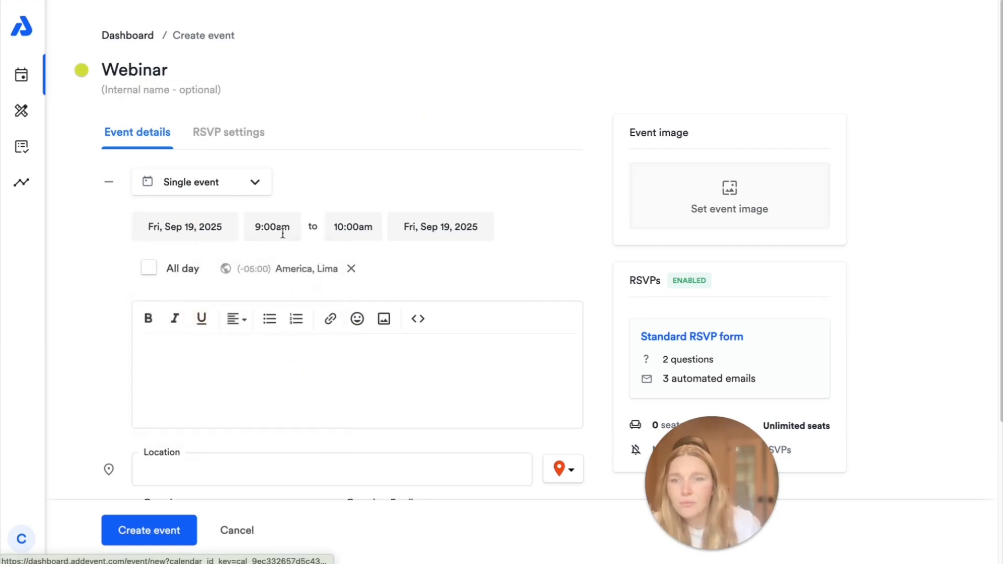
left_click(273, 226)
scroll(302, 336, "down", 20)
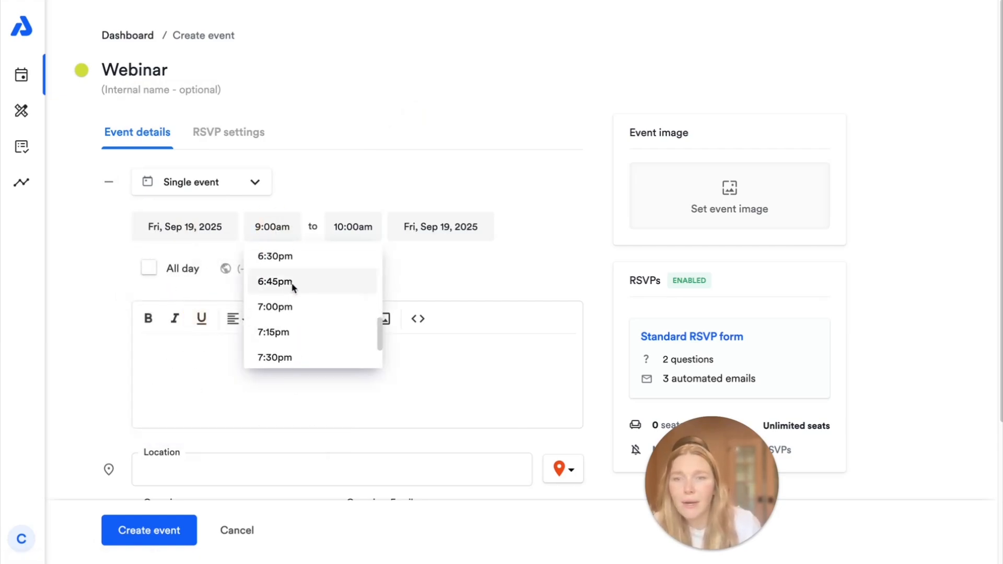
scroll(294, 288, "up", 2)
scroll(294, 286, "up", 6)
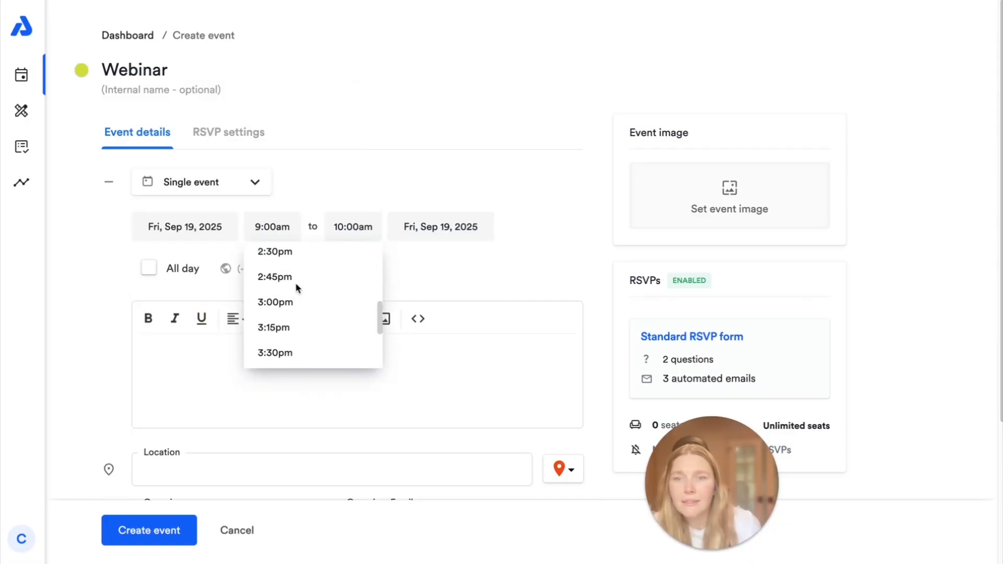
left_click(275, 251)
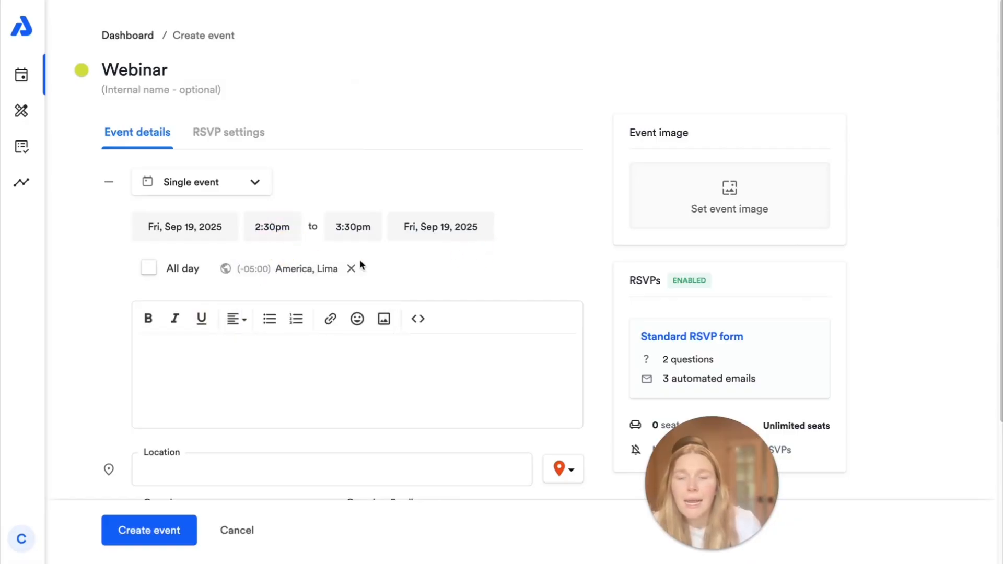
Step: Change the time zone to America, Los Angeles via a 'los angele' search
left_click(286, 271)
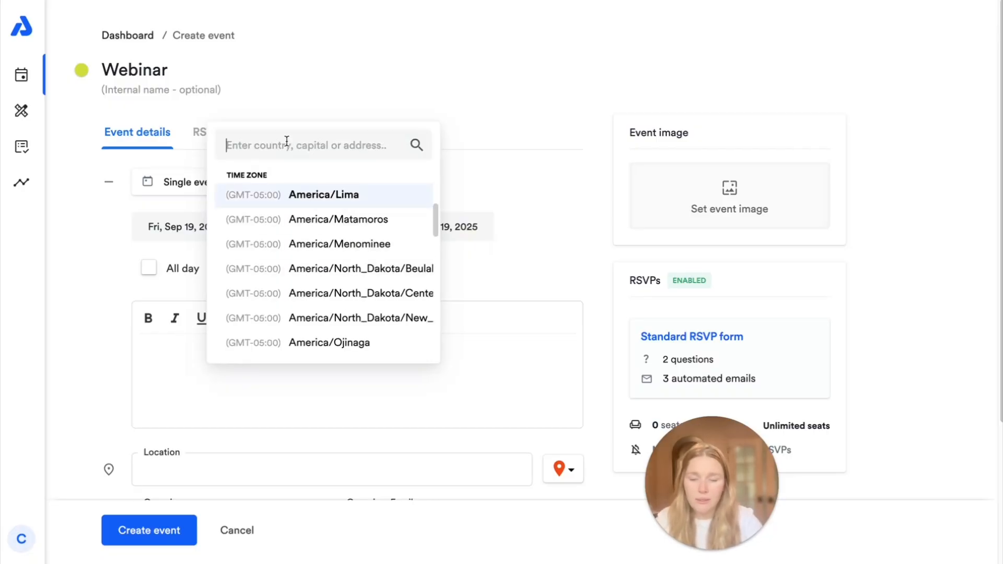
type("los angele")
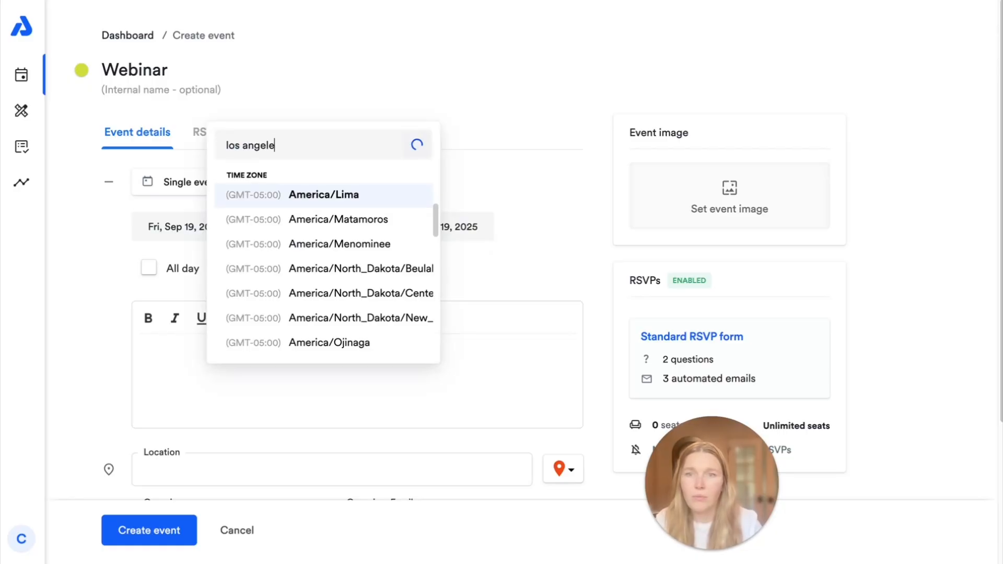
left_click(325, 218)
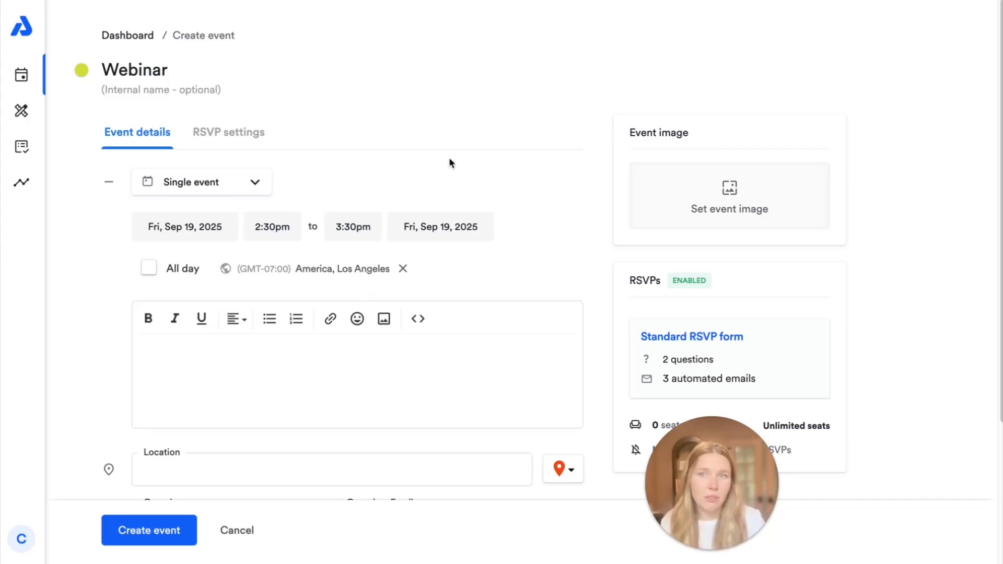
Step: Write the description 'This is my event's description!'
scroll(453, 183, "down", 4)
left_click(228, 188)
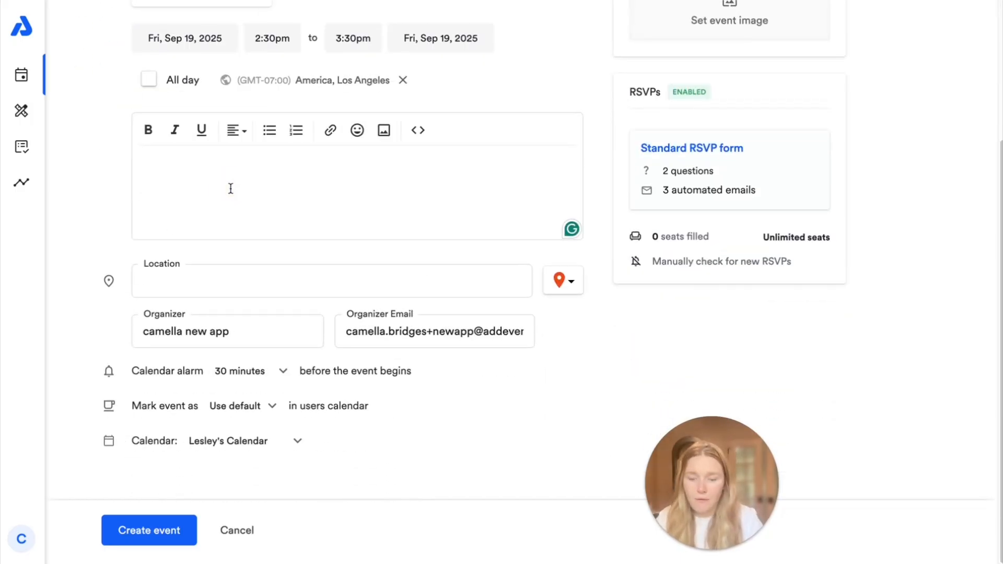
type("in AddEvent is")
key("ctrl+a")
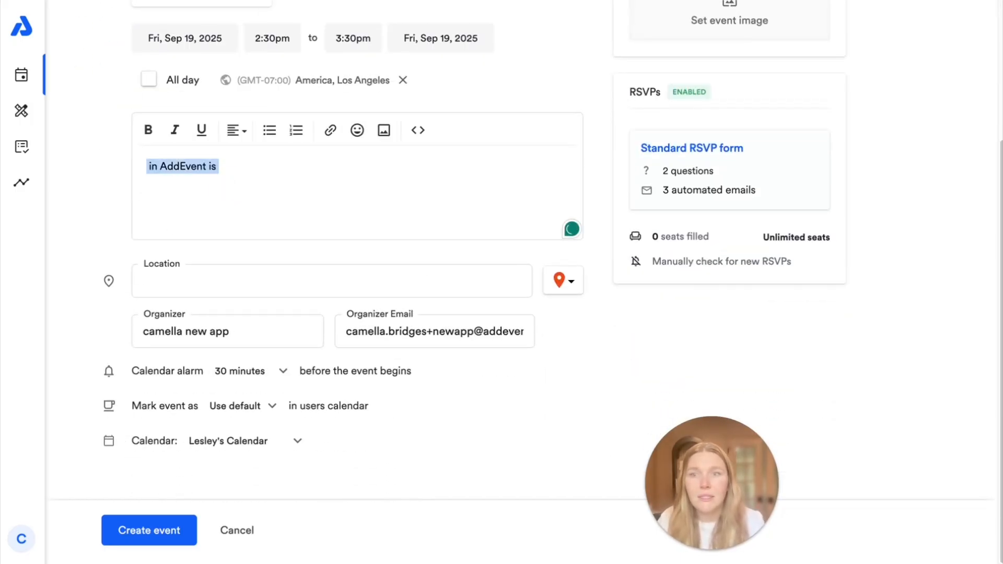
key("BackSpace")
type("Thius is")
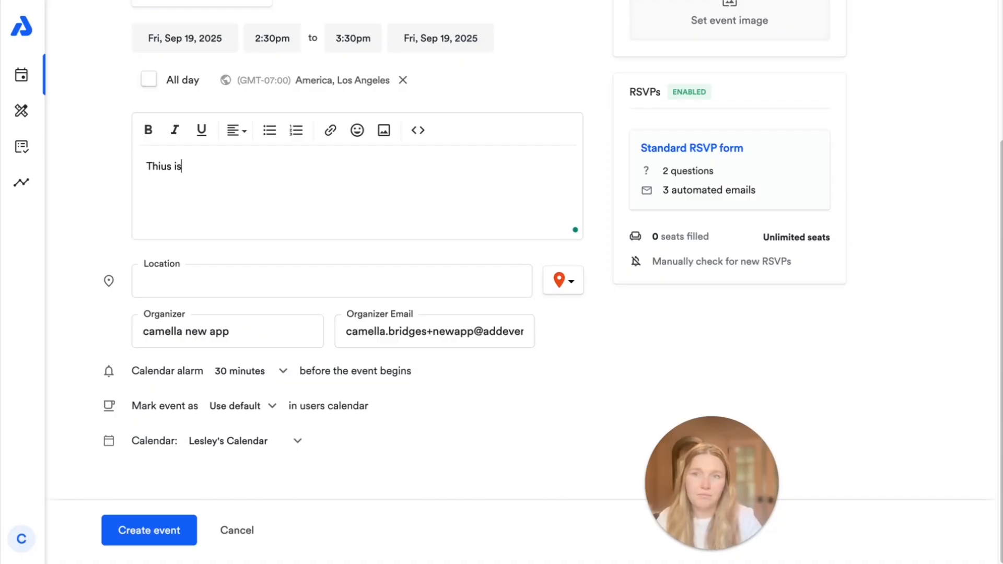
key("BackSpace")
key("BackSpace")
key("BackSpace")
key("BackSpace")
key("BackSpace")
type("s is my even")
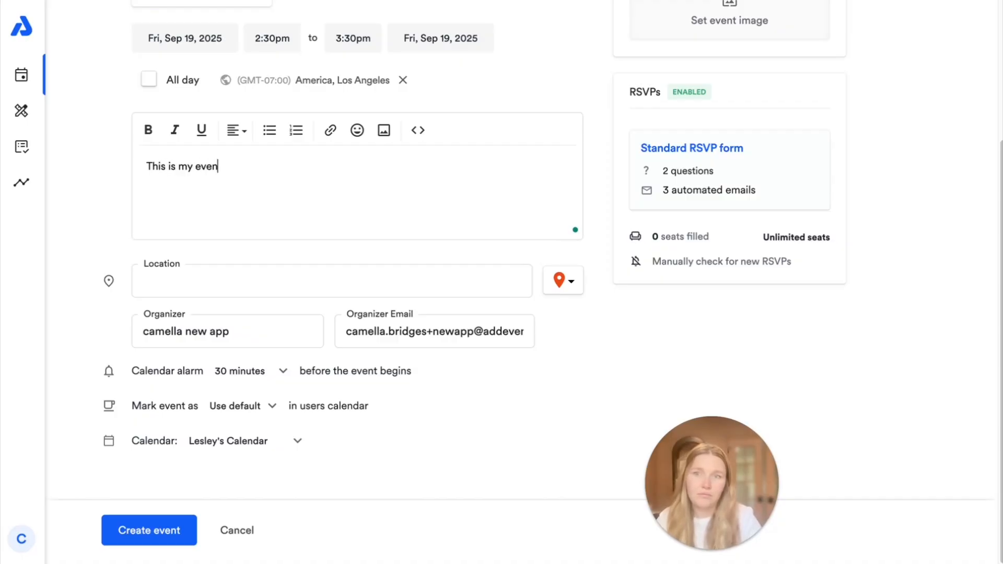
type("t's description!")
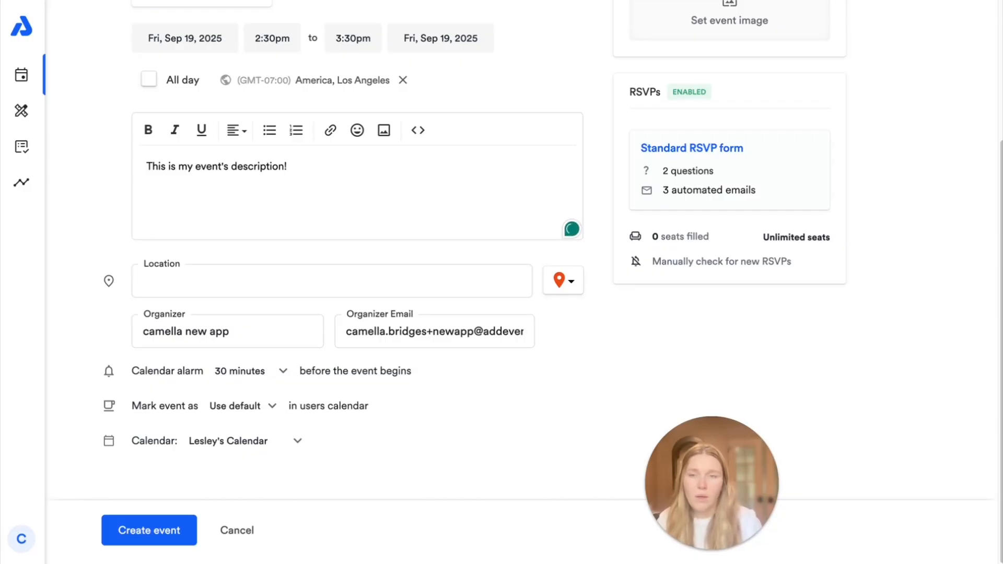
left_click(563, 283)
left_click(469, 153)
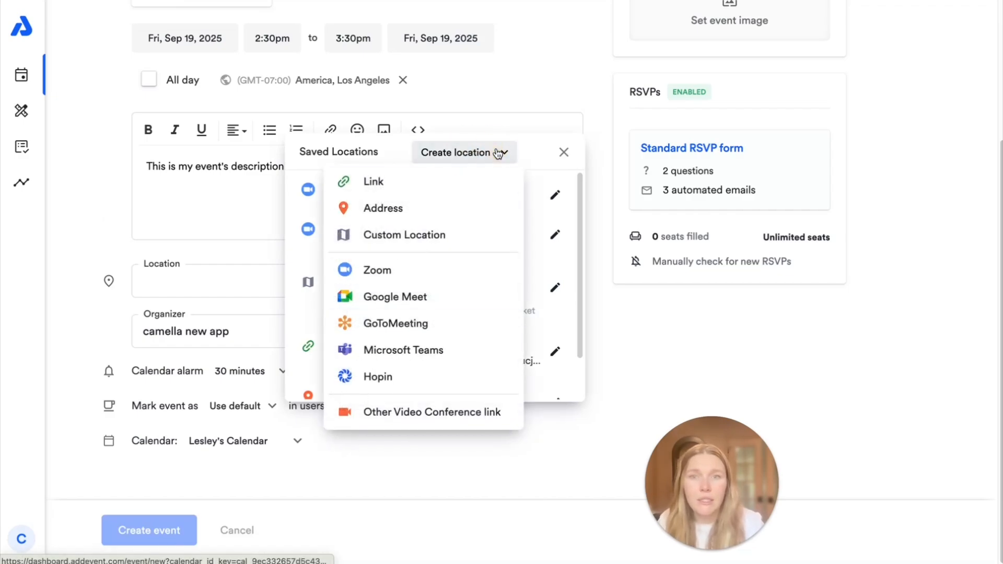
left_click(380, 151)
left_click(382, 194)
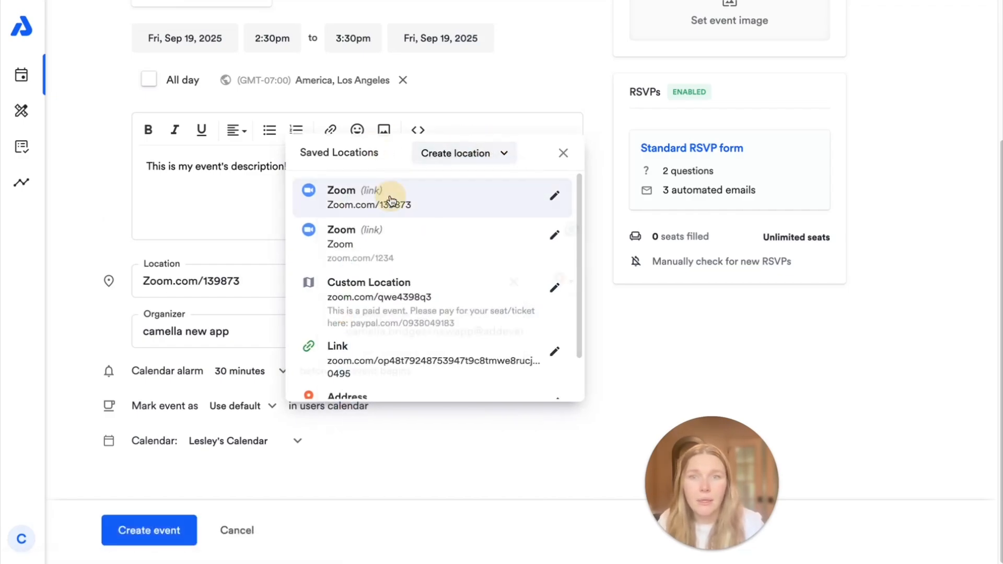
Step: Replace the organizer name and change the organizer e-mail's first part to 'events'
triple_click(251, 331)
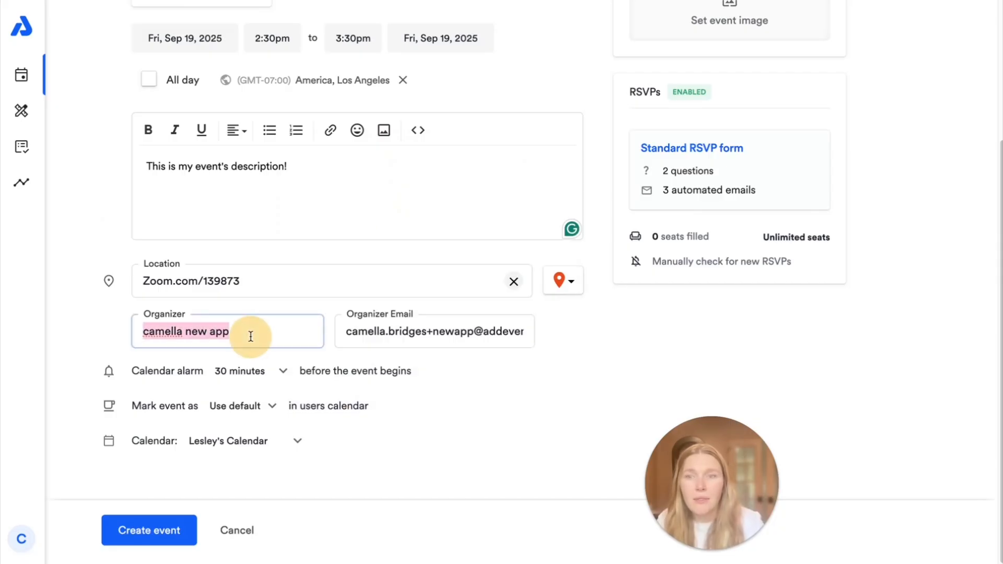
type("Camella")
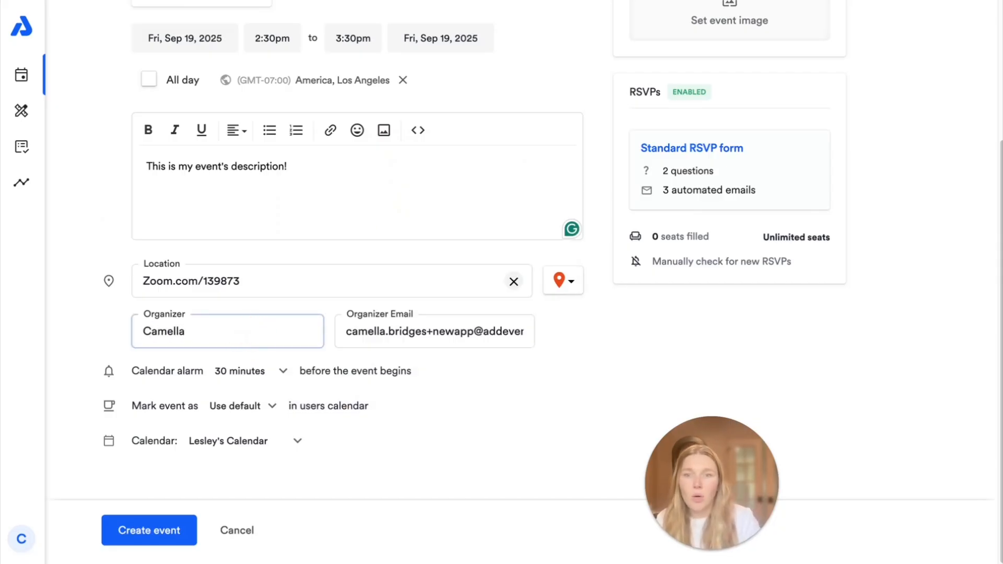
left_click_drag(473, 331, 318, 312)
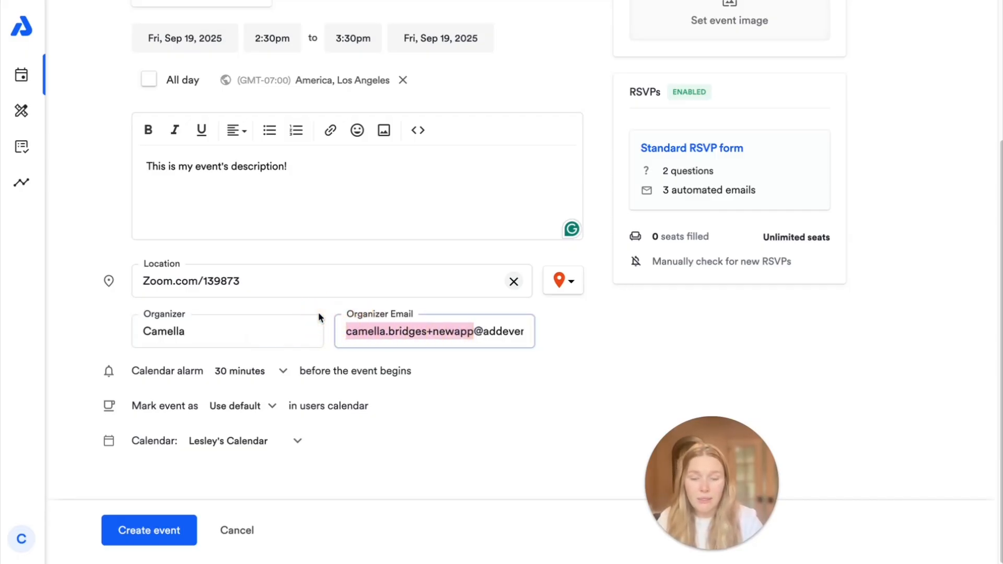
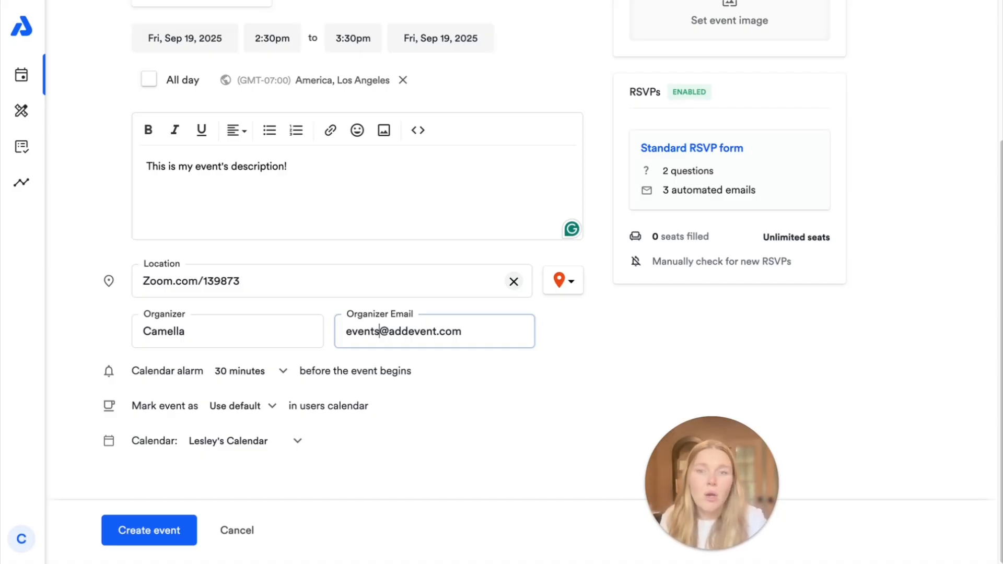
Step: Keep the default alarm and free/busy status, and assign the event to the Sellers Guide calendar
left_click(491, 362)
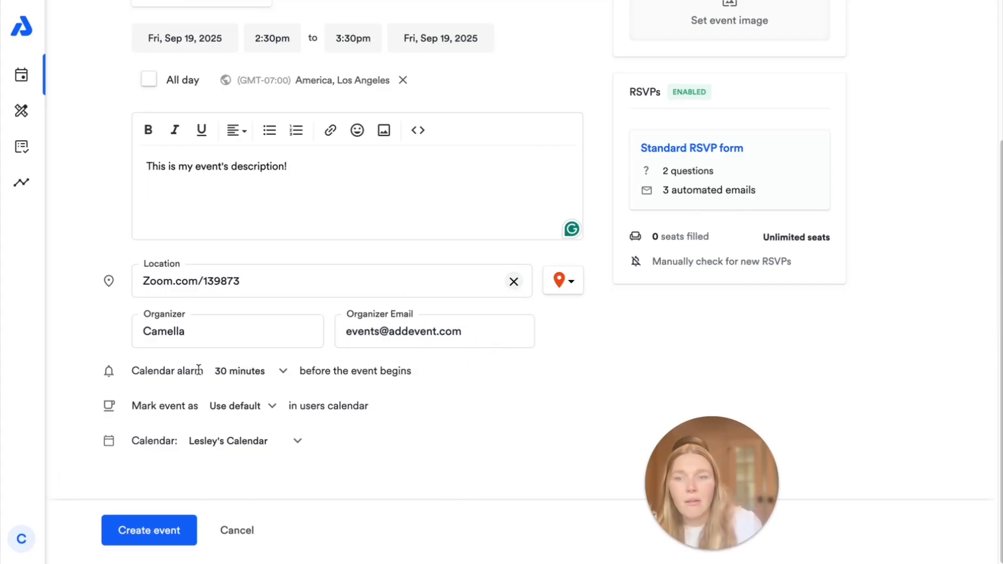
left_click(254, 371)
left_click(422, 375)
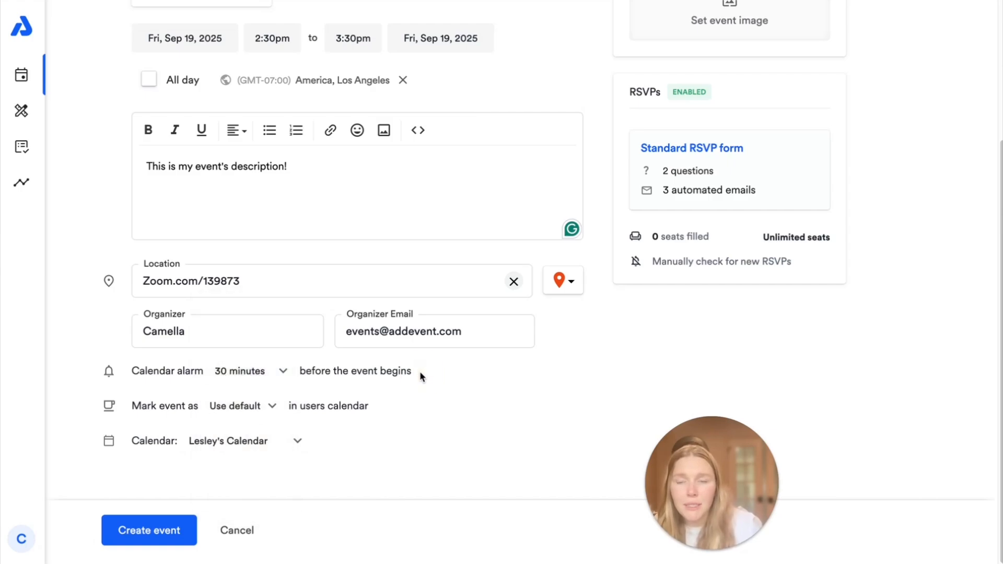
left_click(219, 406)
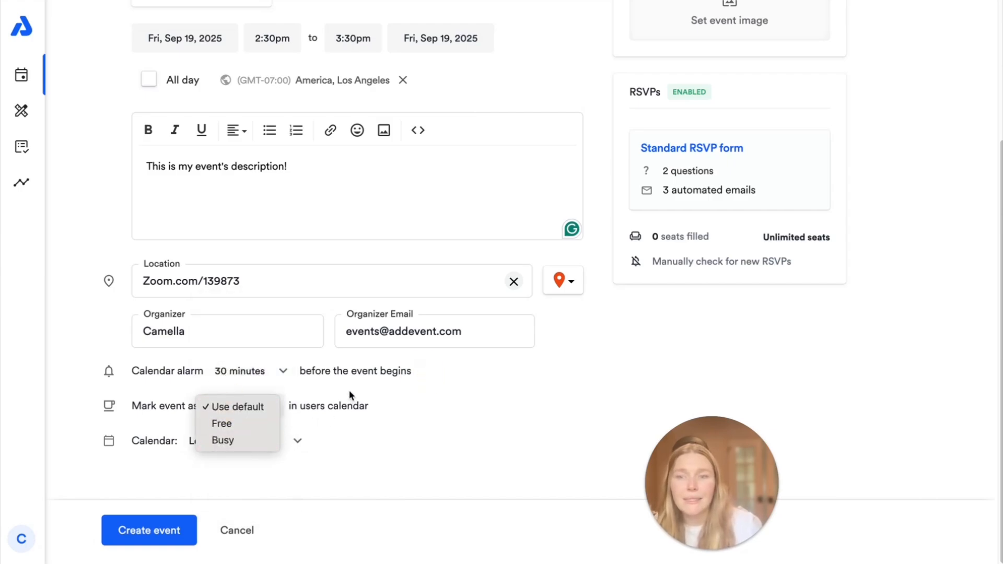
left_click(249, 410)
left_click(246, 442)
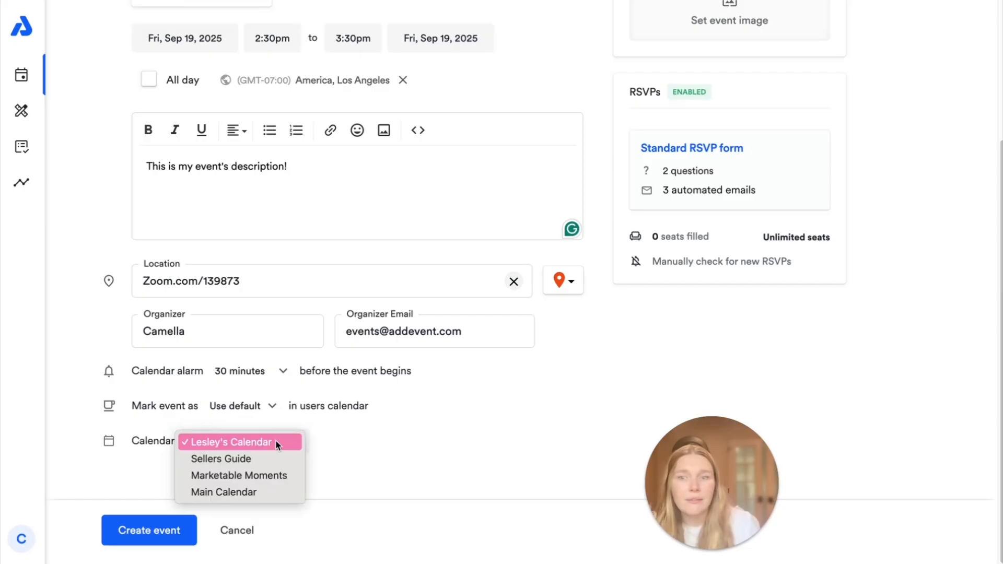
left_click(222, 461)
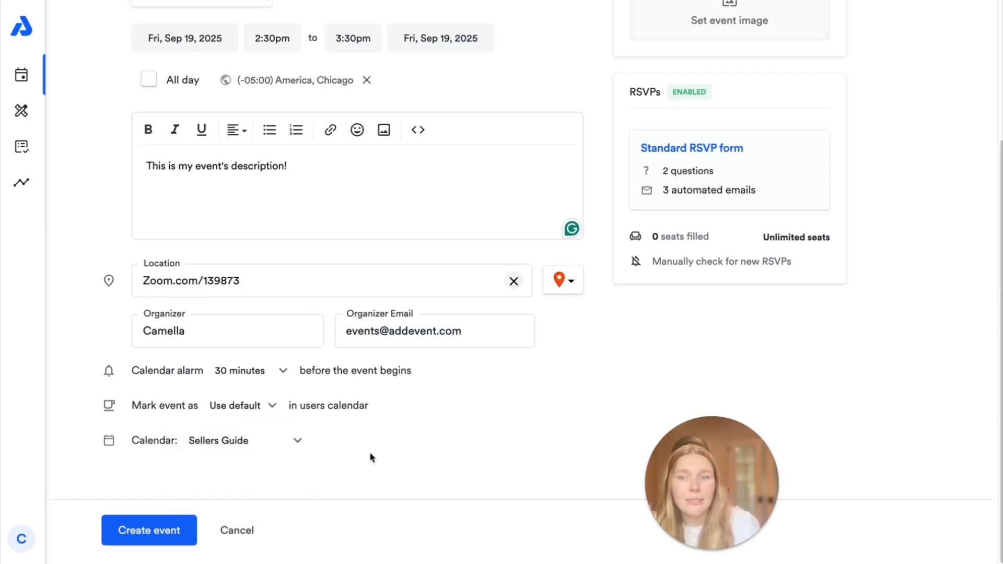
scroll(411, 437, "up", 4)
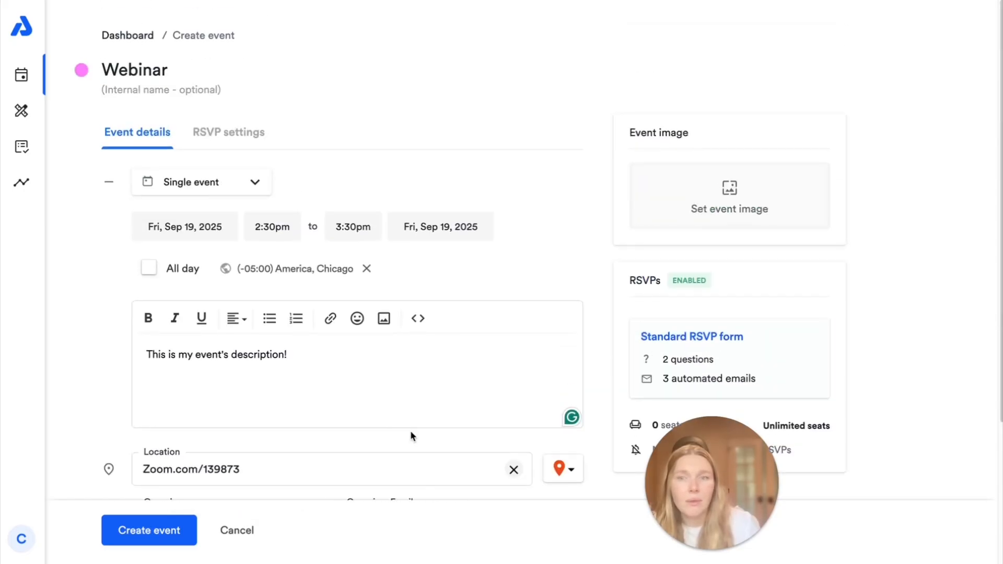
Step: Confirm Sellers Guide remains the event's calendar
scroll(409, 430, "down", 4)
left_click(240, 437)
left_click(240, 437)
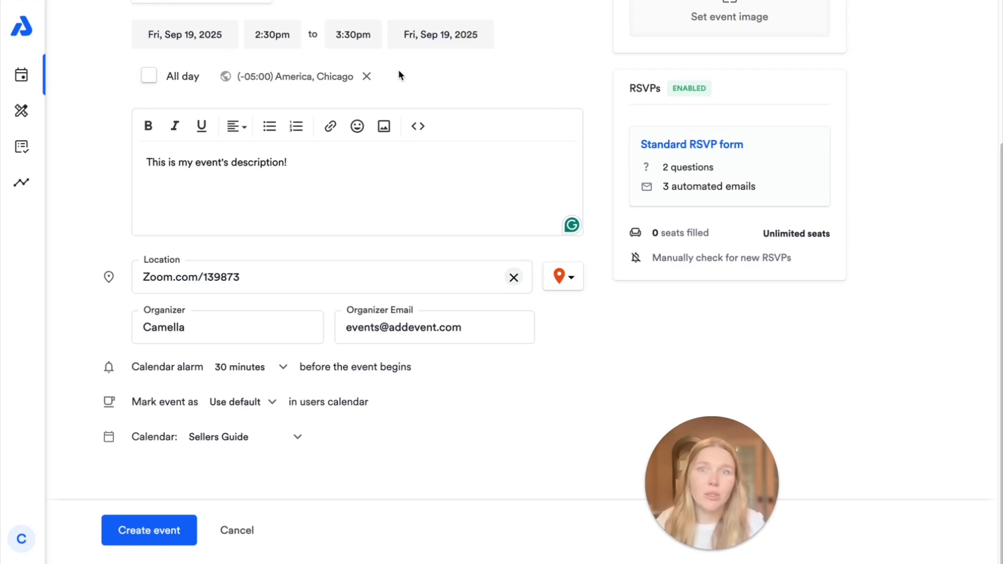
Step: Search 'los angeles' and set the time zone to America/Los_Angeles
left_click(266, 78)
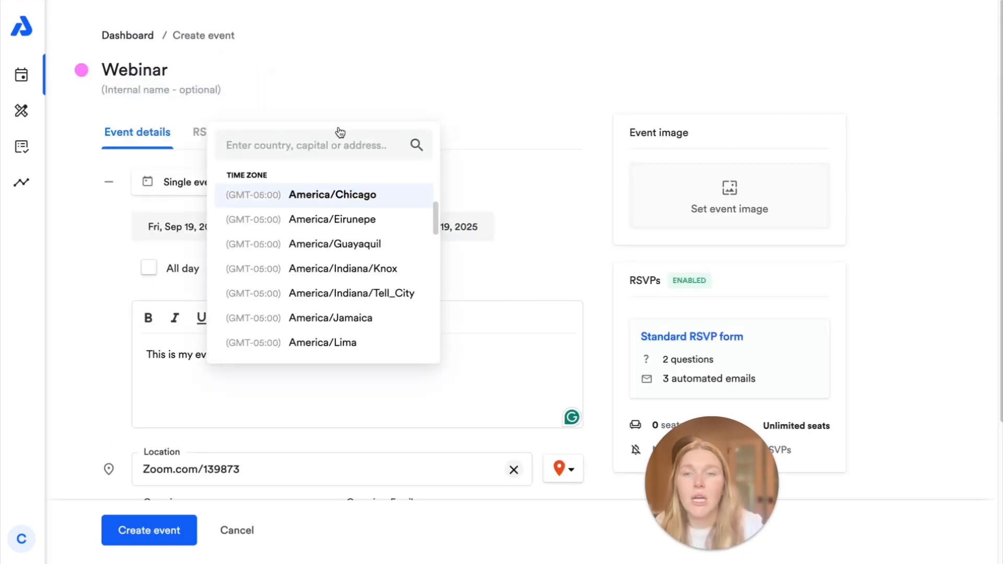
type("los a")
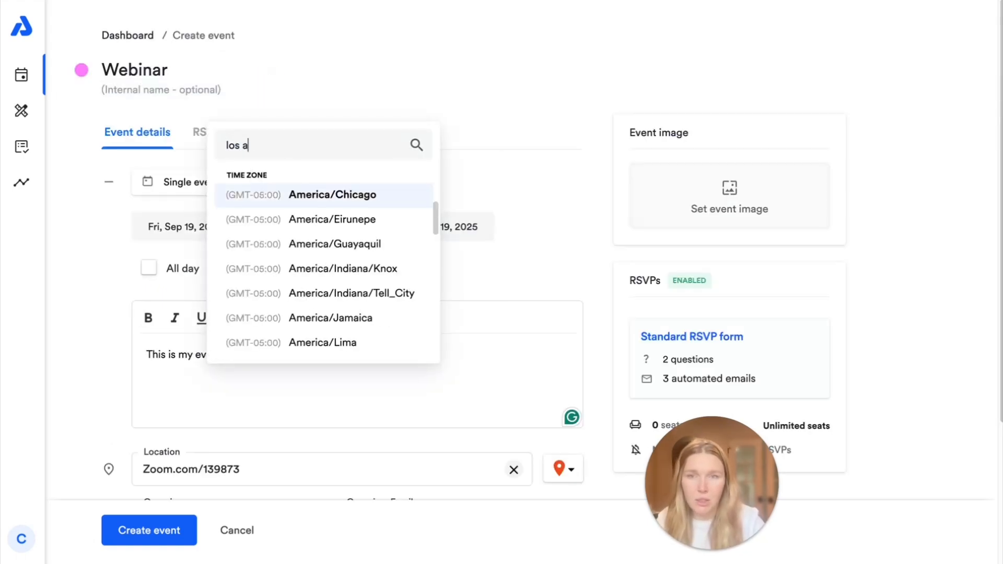
type("ngeles")
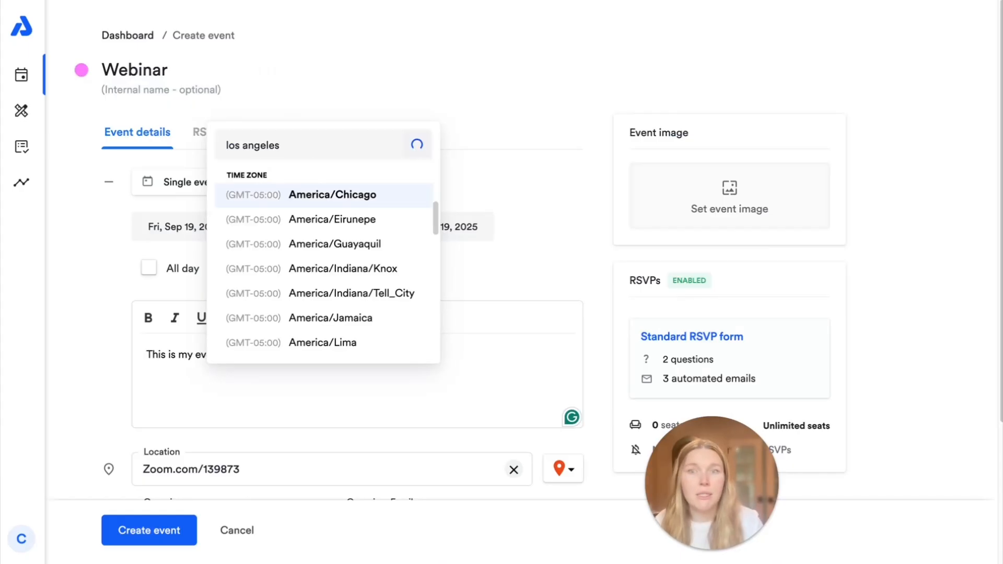
left_click(359, 221)
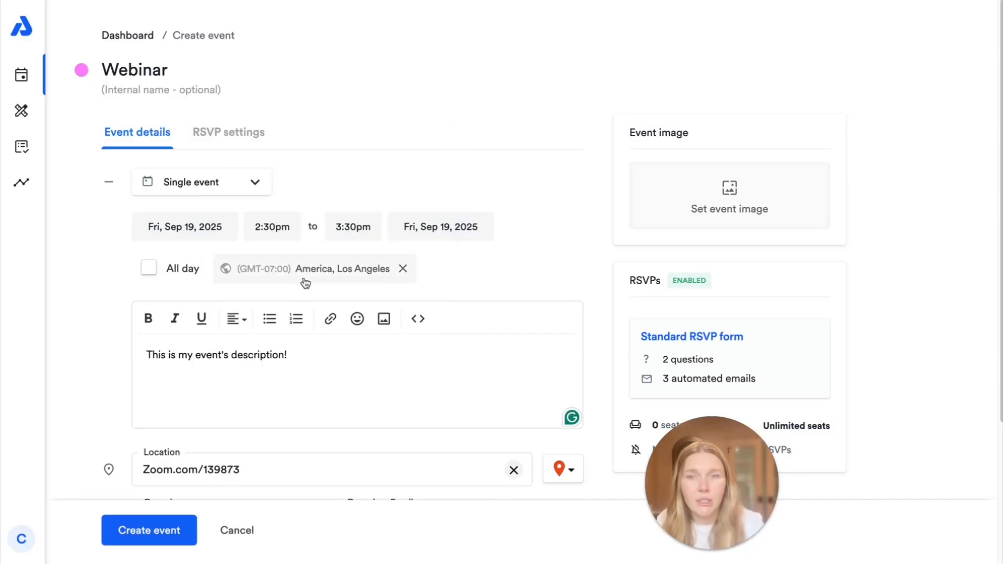
scroll(508, 355, "down", 1)
scroll(506, 350, "down", 2)
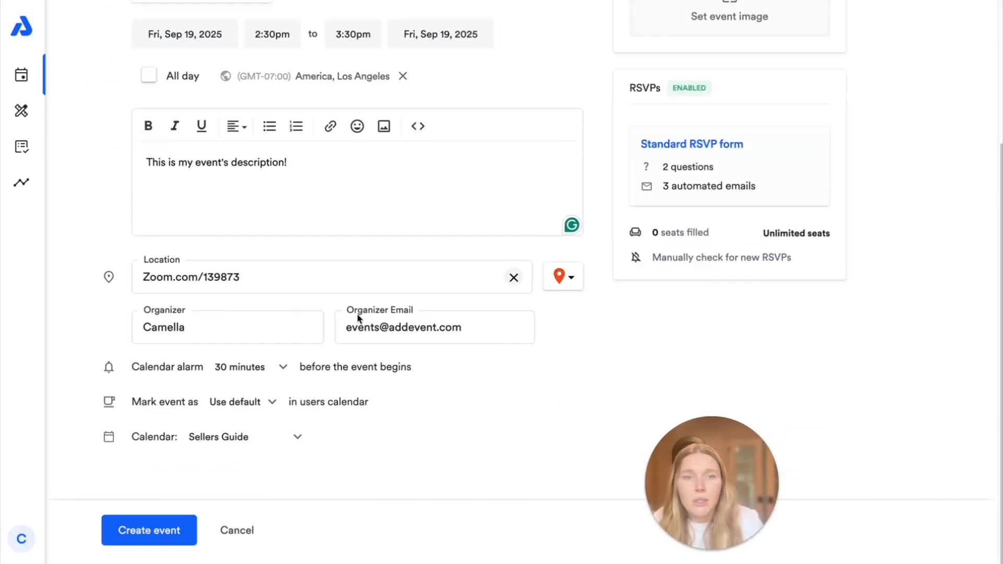
scroll(359, 318, "up", 3)
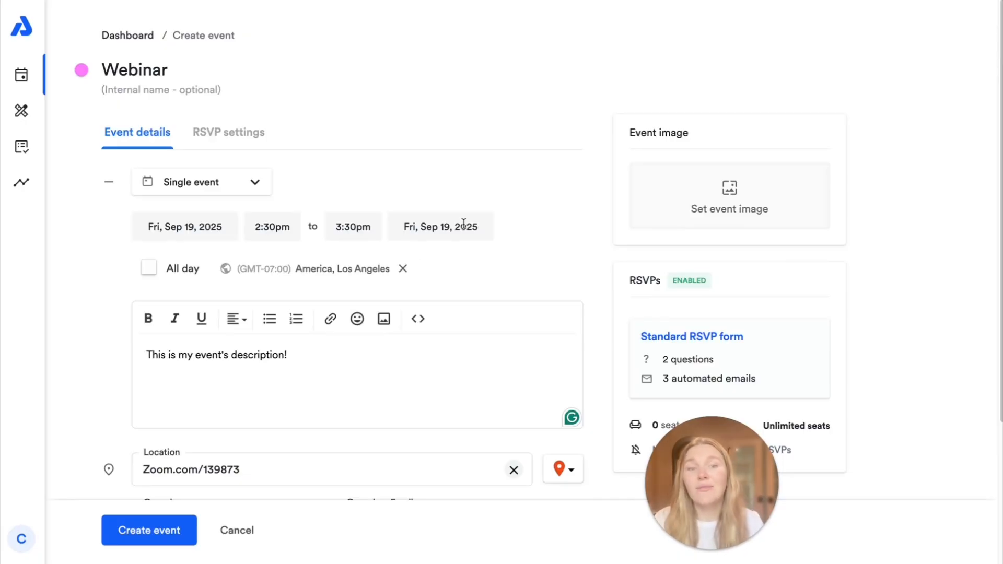
left_click(218, 132)
scroll(217, 130, "down", 3)
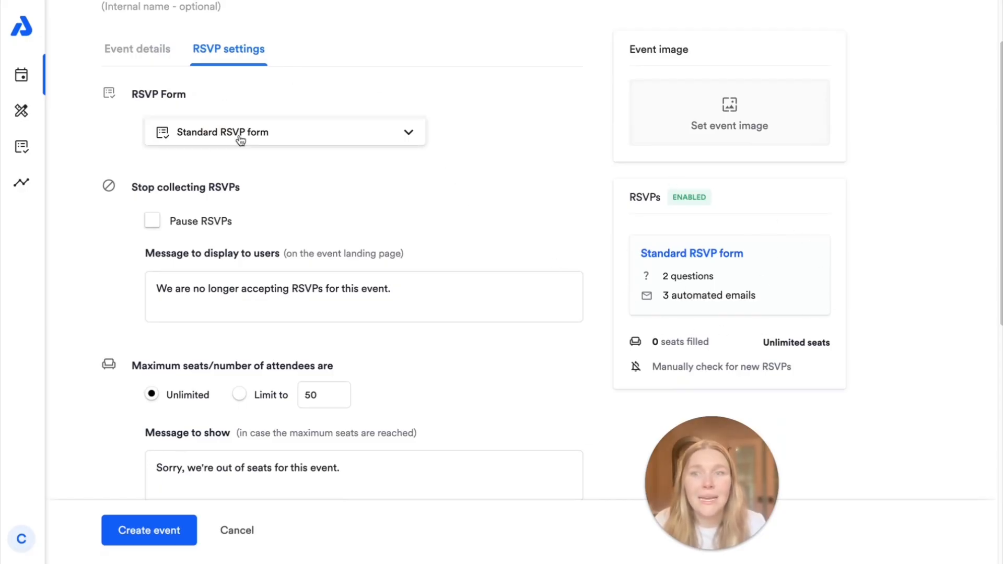
Step: Browse the RSVP form list and keep the Standard RSVP form (2 questions, 3 emails)
left_click_drag(663, 276, 691, 296)
left_click(654, 295)
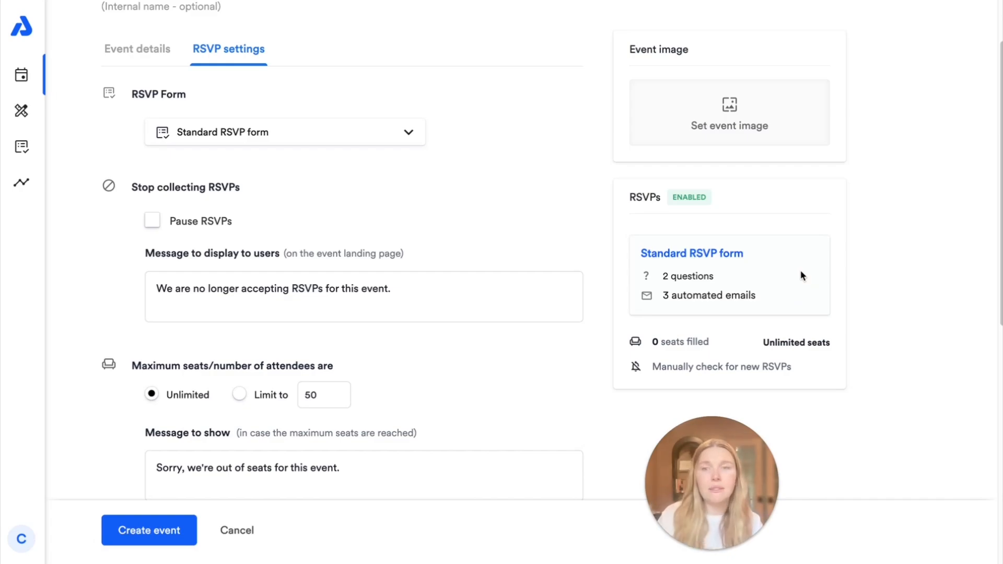
left_click(388, 134)
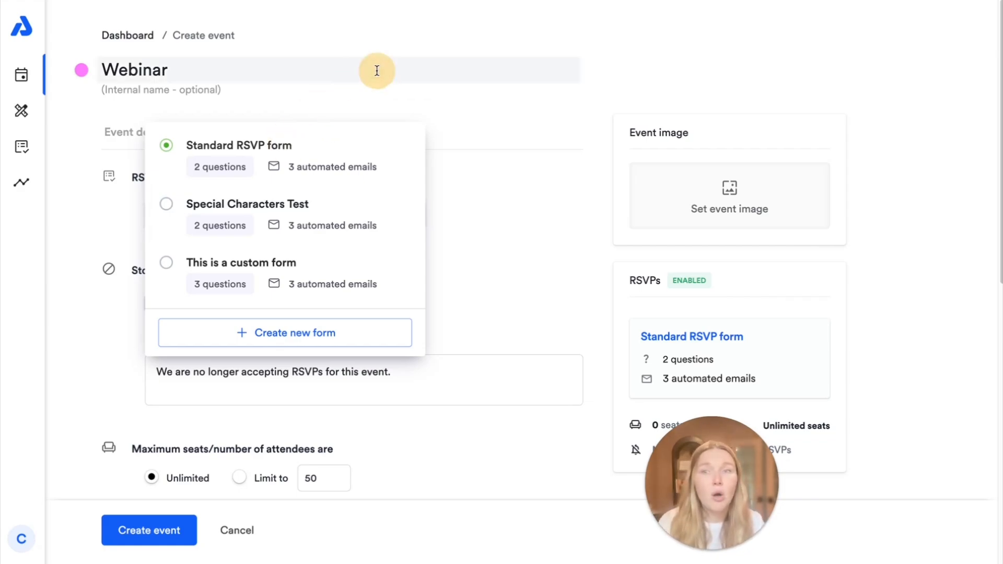
left_click(531, 139)
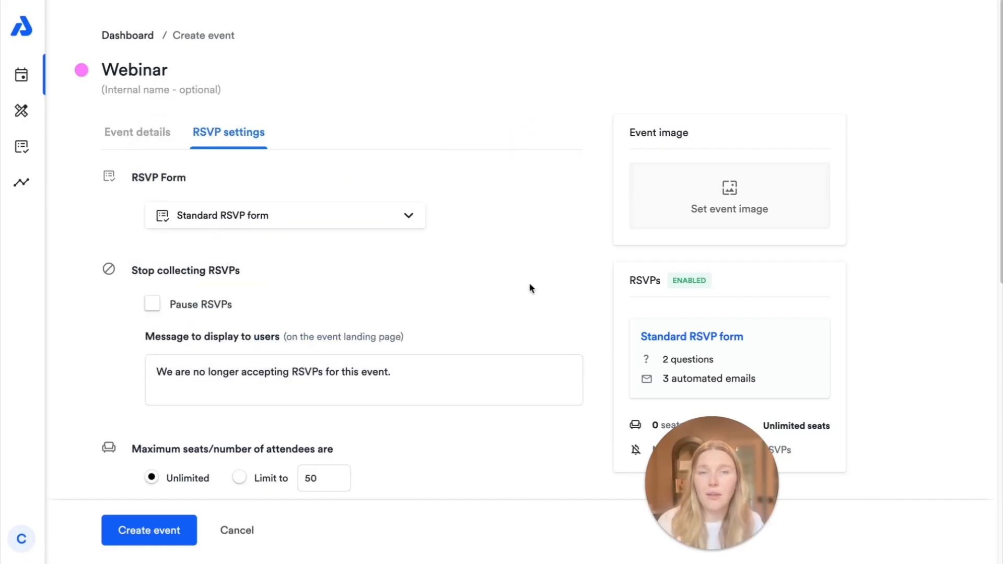
scroll(530, 287, "down", 2)
Step: Leave Pause RSVPs unchecked, keeping the default 'We are no longer accepting RSVPs' message
left_click_drag(793, 306, 662, 312)
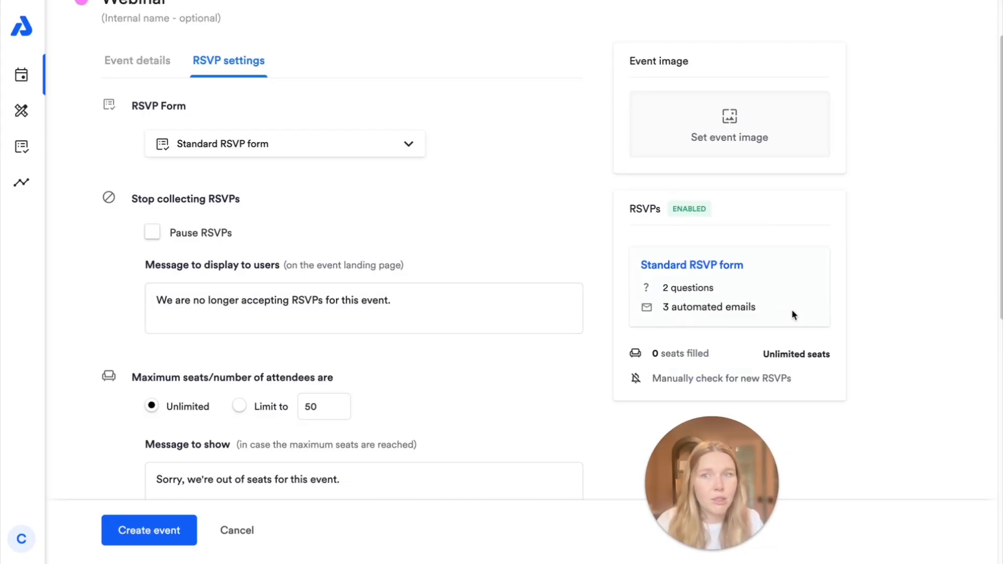
scroll(119, 282, "down", 3)
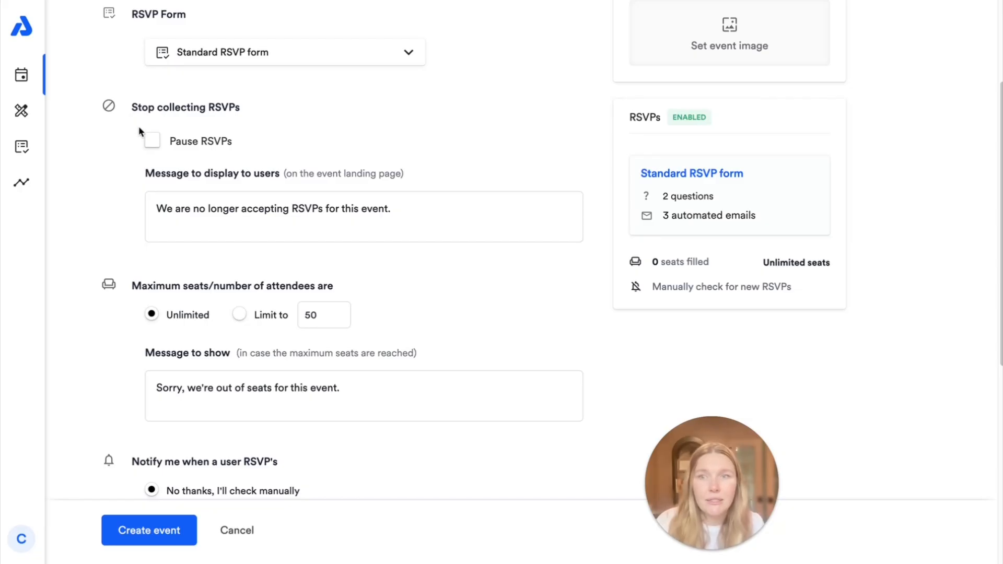
left_click(151, 142)
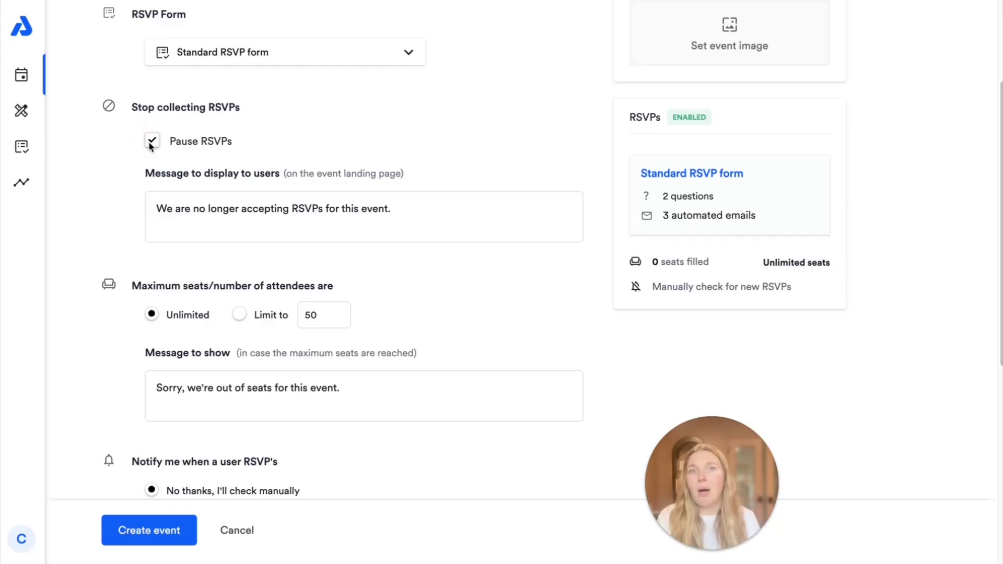
left_click(268, 209)
left_click_drag(411, 209, 159, 210)
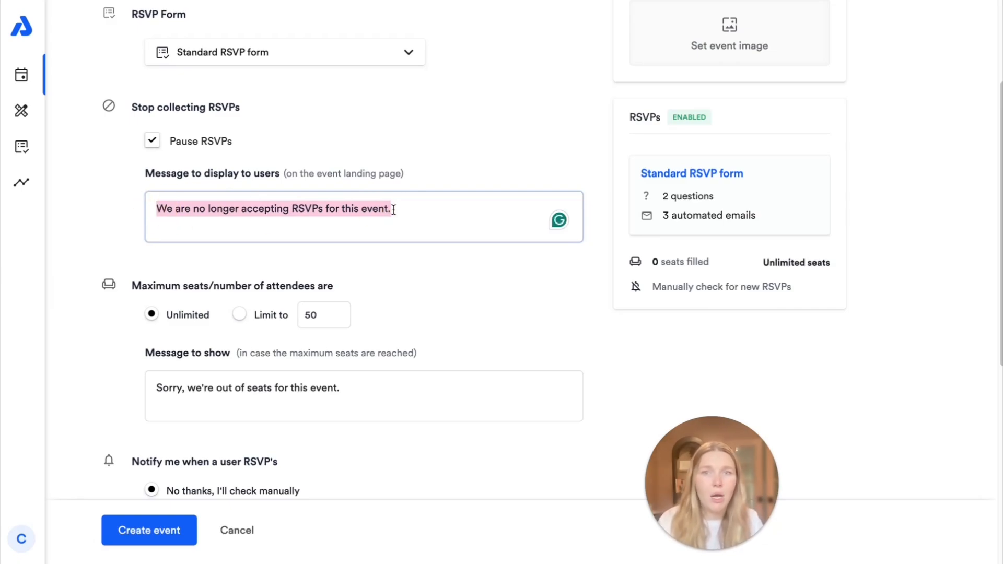
left_click(152, 141)
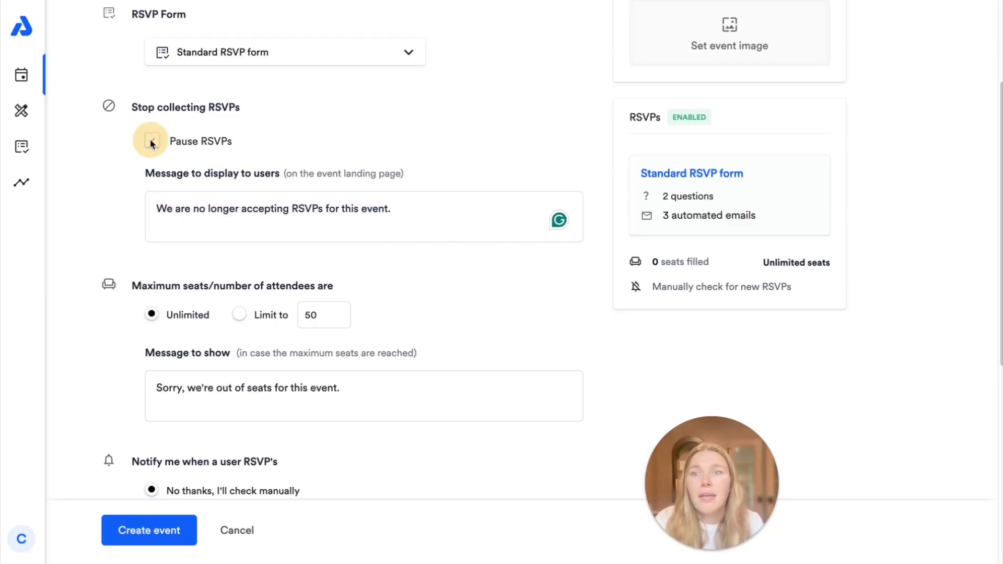
scroll(328, 361, "down", 2)
left_click(241, 217)
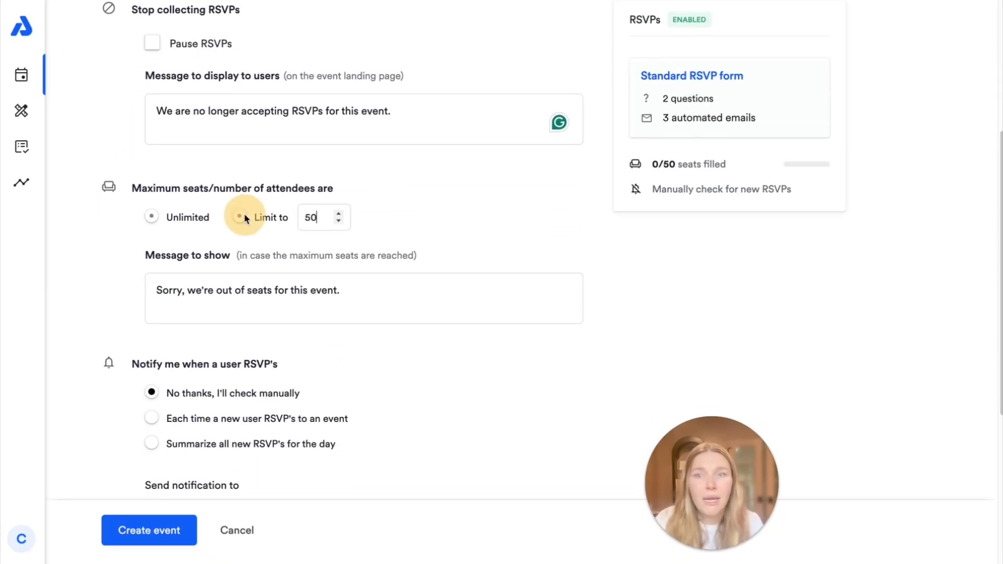
left_click(271, 216)
type("1")
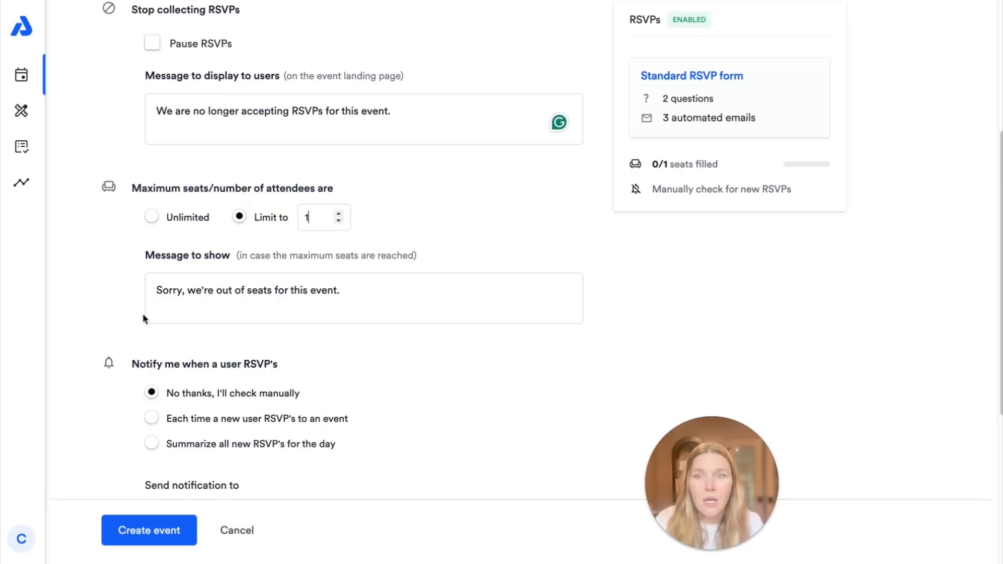
left_click_drag(164, 290, 367, 298)
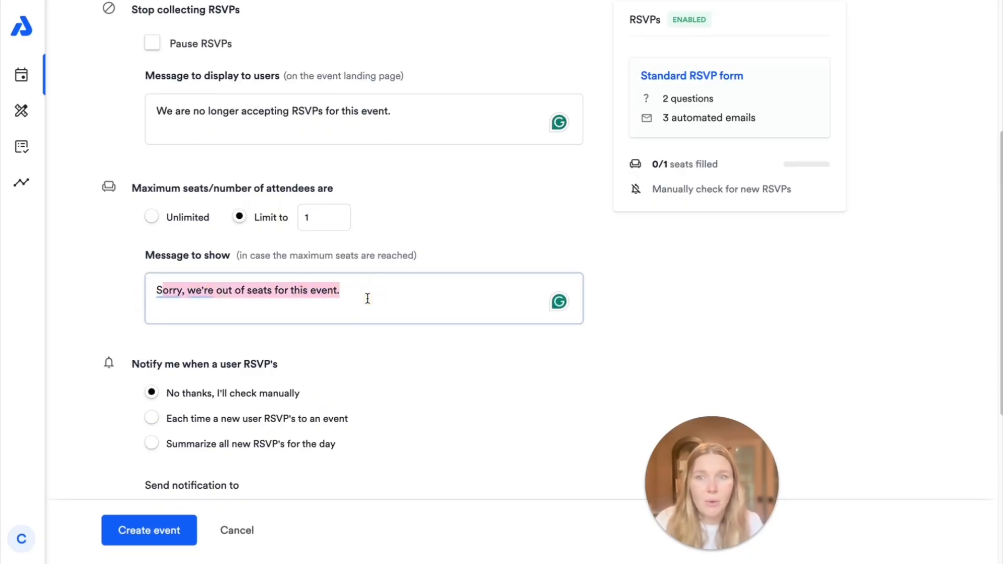
left_click(367, 298)
left_click(442, 214)
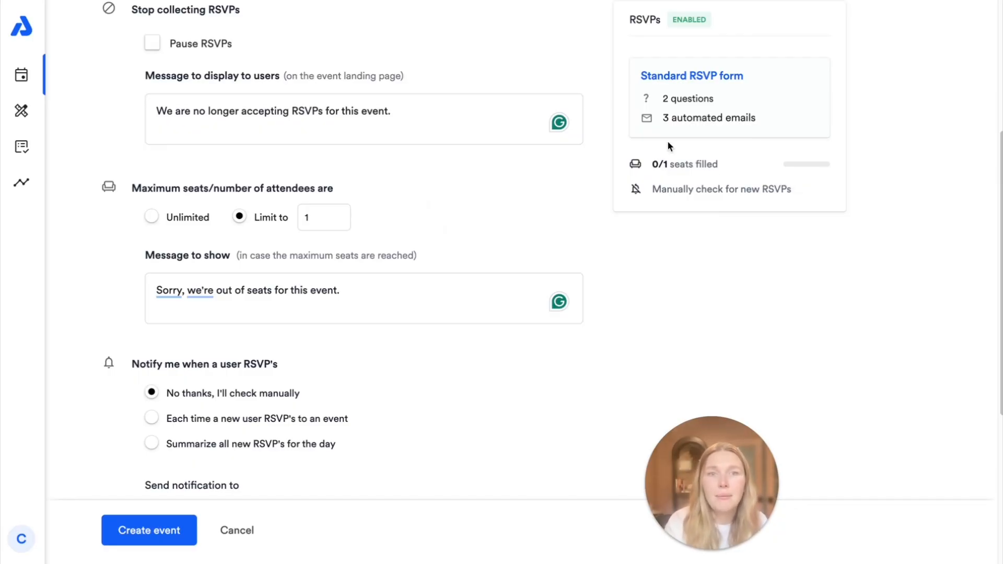
triple_click(638, 163)
left_click(743, 164)
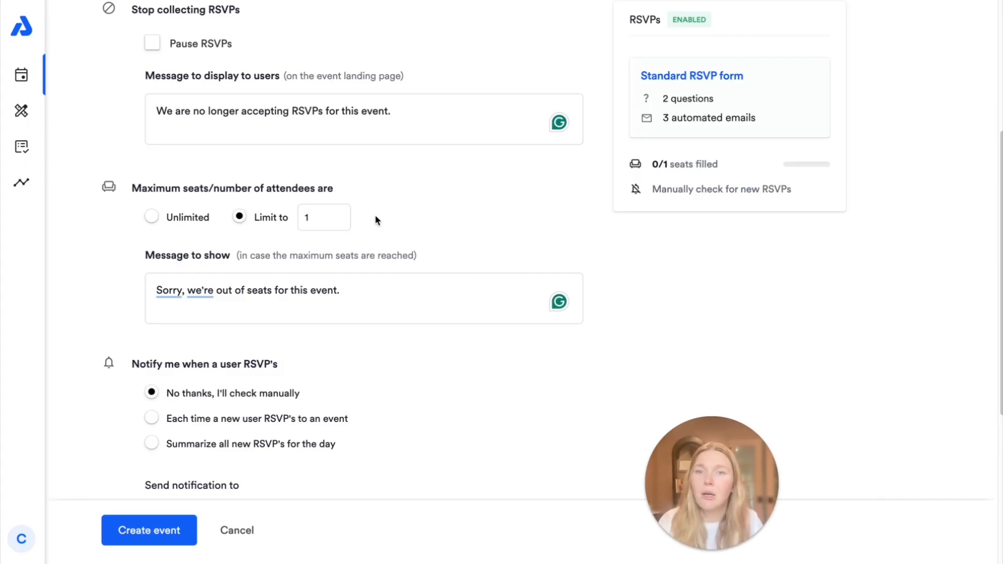
left_click(152, 218)
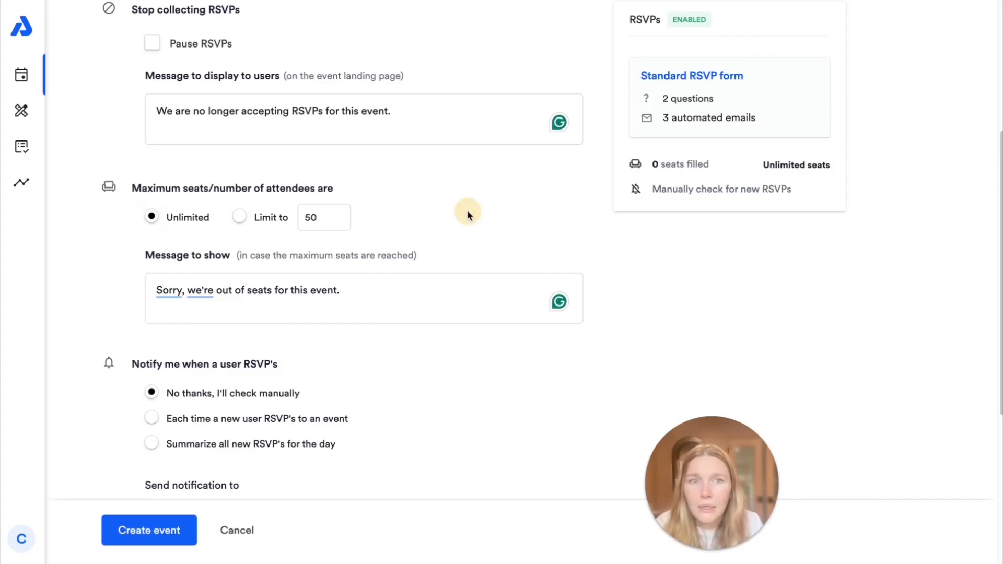
scroll(469, 235, "down", 5)
left_click_drag(131, 122, 372, 203)
left_click(371, 203)
left_click(192, 152)
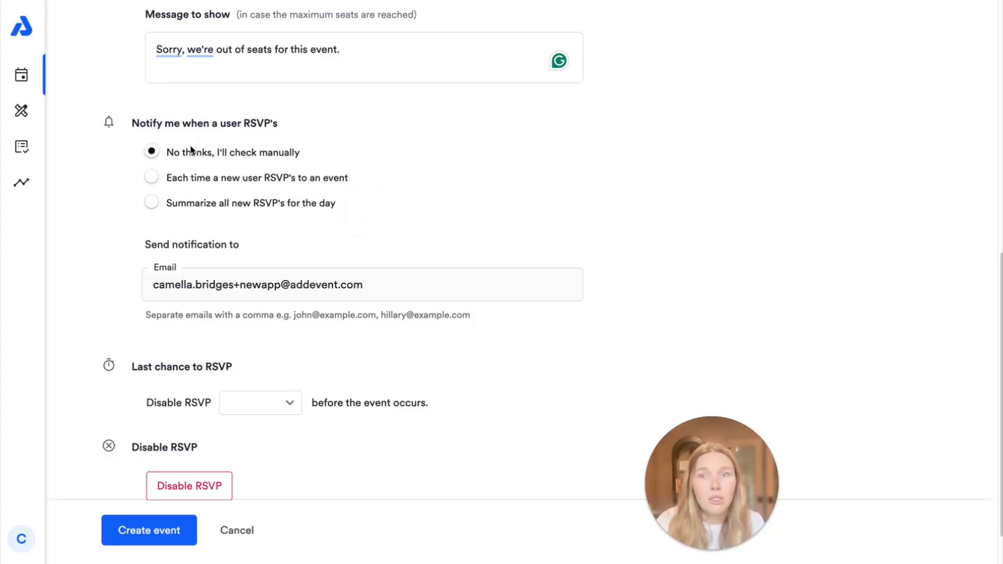
left_click(196, 176)
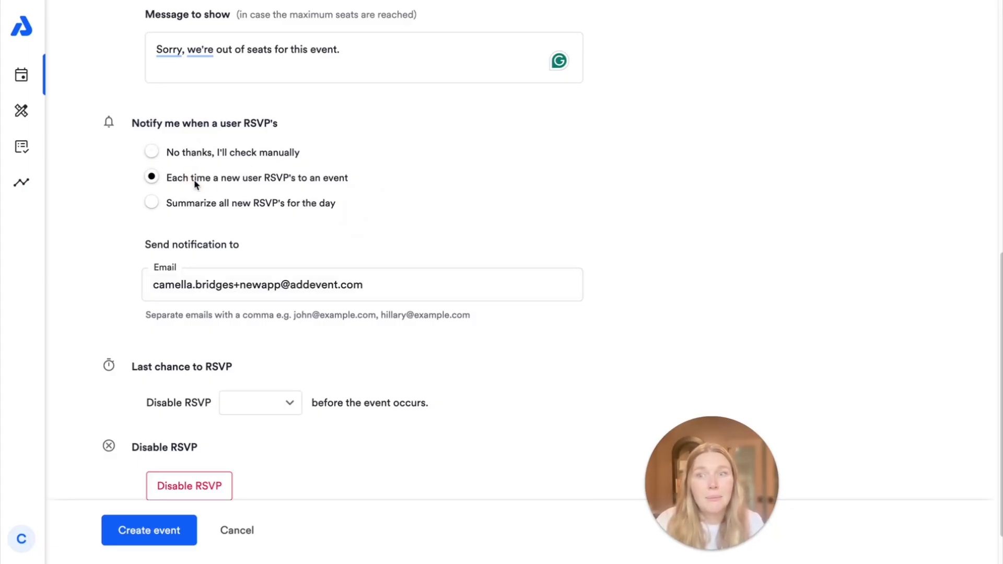
left_click_drag(172, 179, 350, 182)
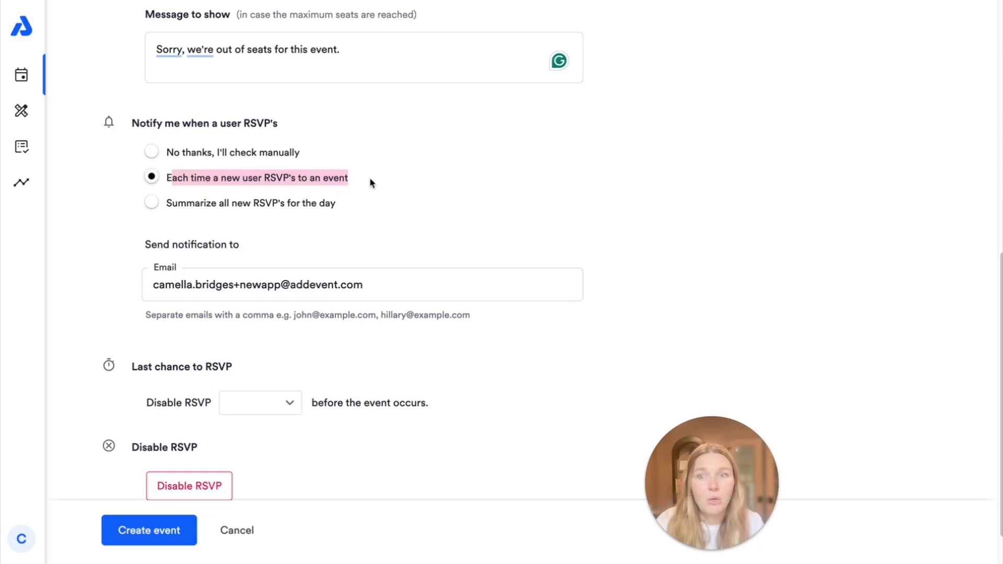
left_click(256, 209)
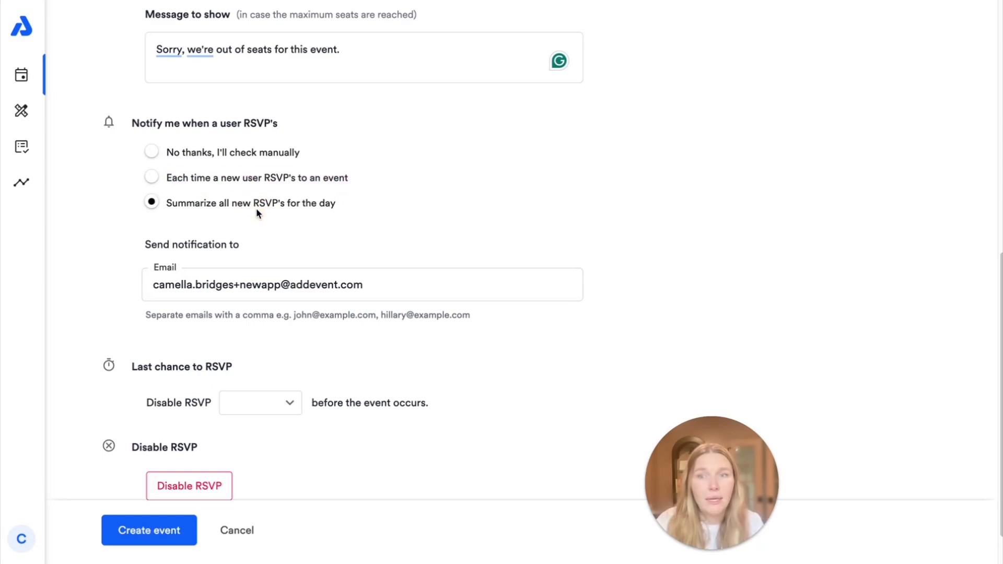
left_click(371, 277)
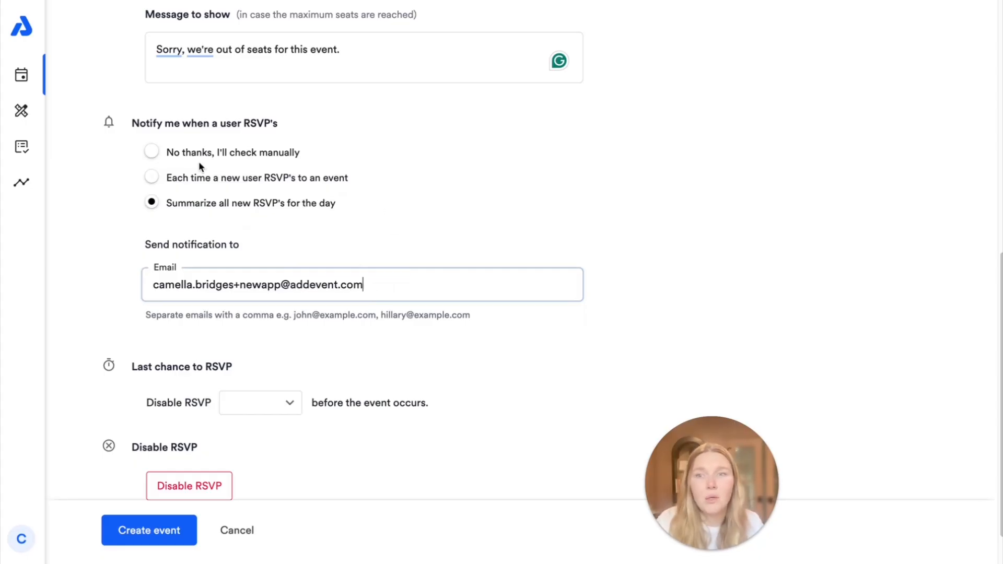
left_click(153, 152)
scroll(437, 368, "down", 2)
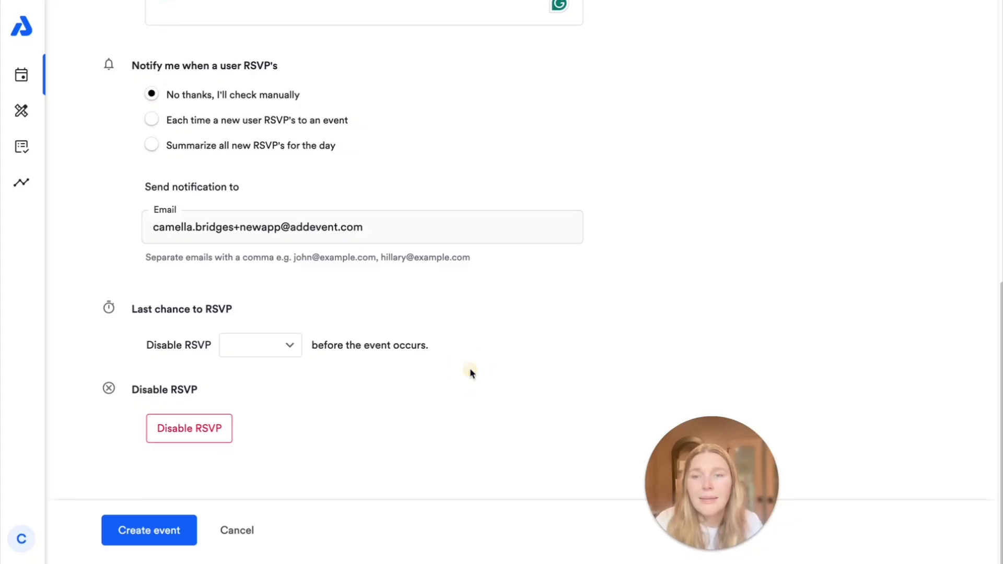
left_click(277, 349)
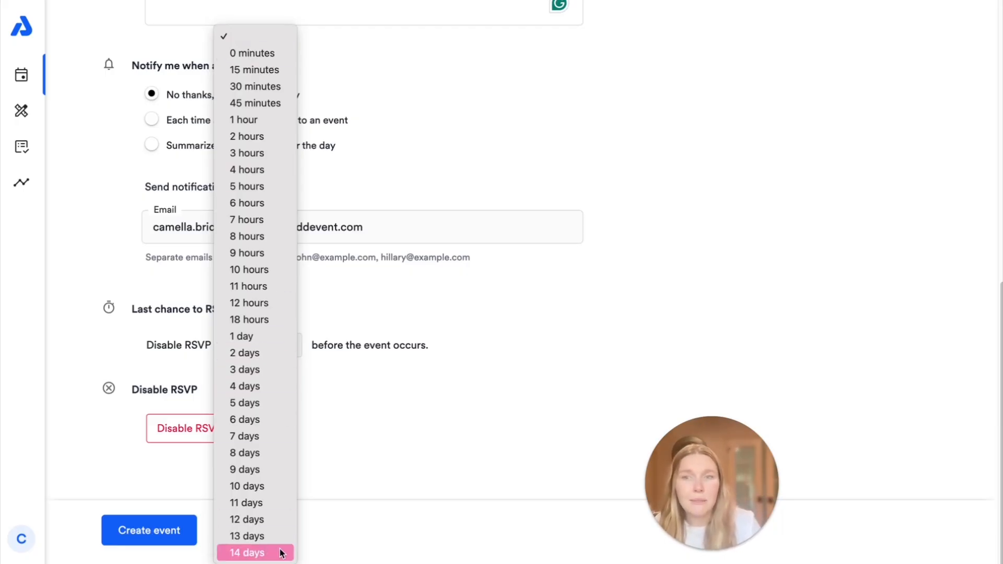
left_click(470, 426)
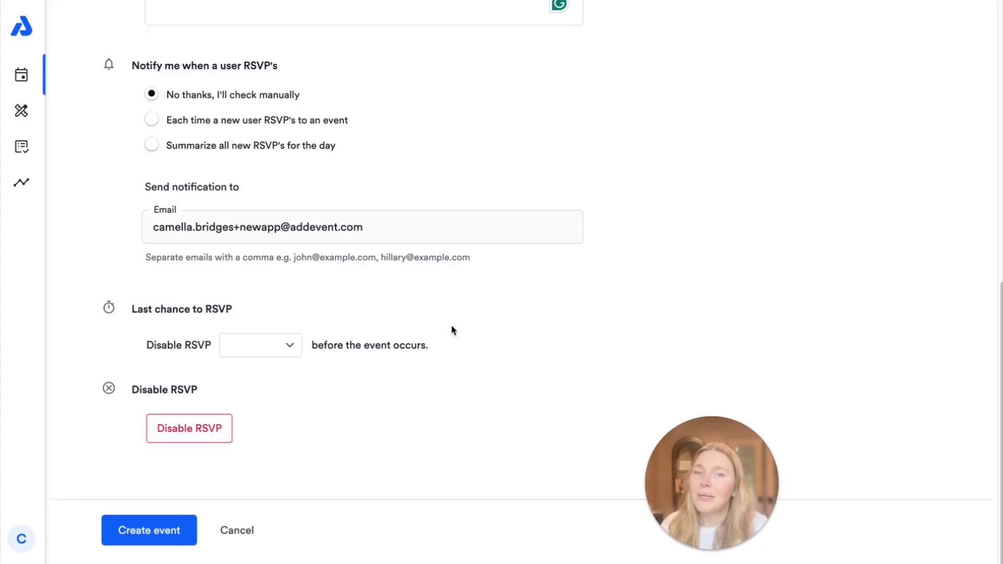
Step: Save the new Webinar event with Create event
scroll(450, 222, "up", 10)
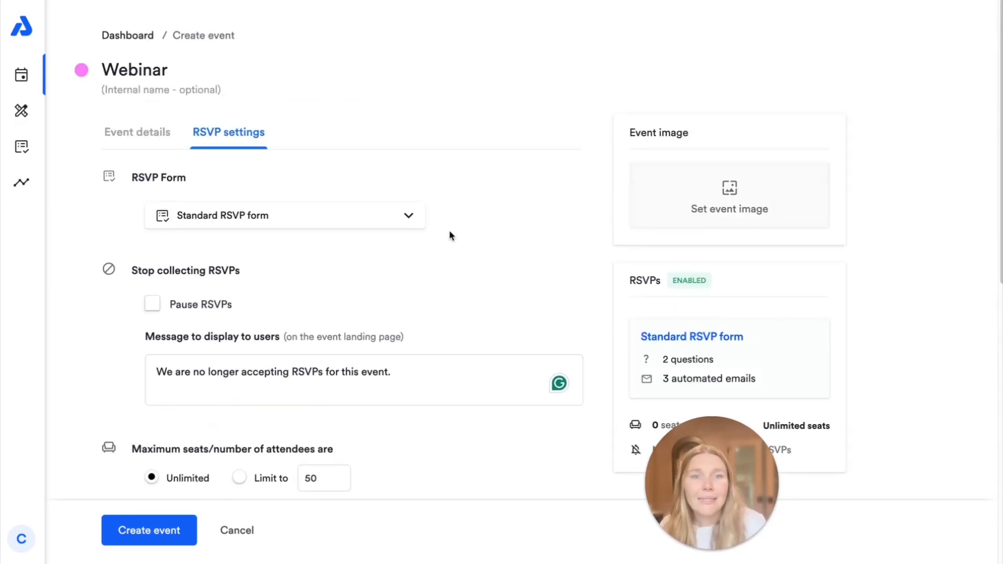
scroll(451, 233, "down", 2)
scroll(453, 237, "up", 2)
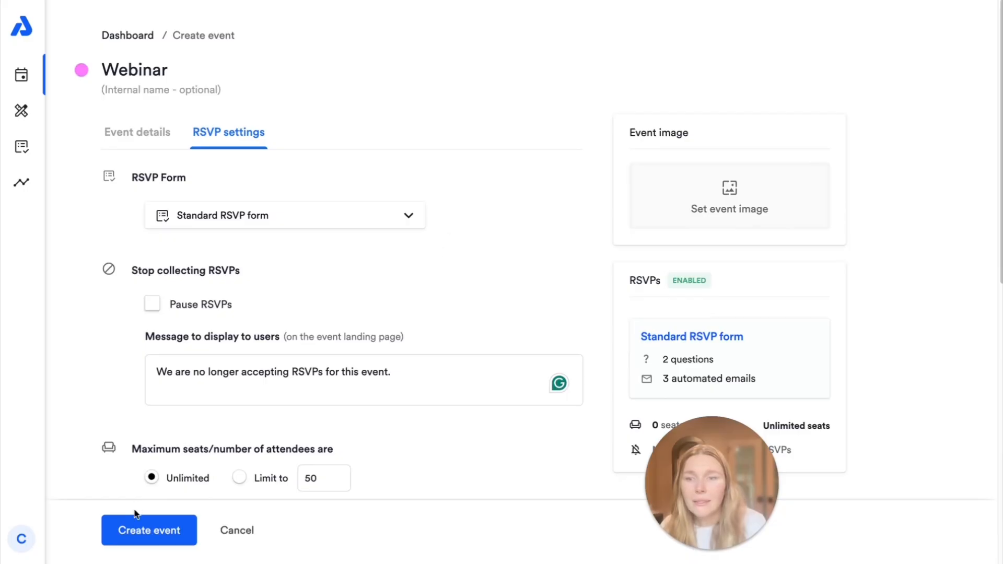
left_click(140, 527)
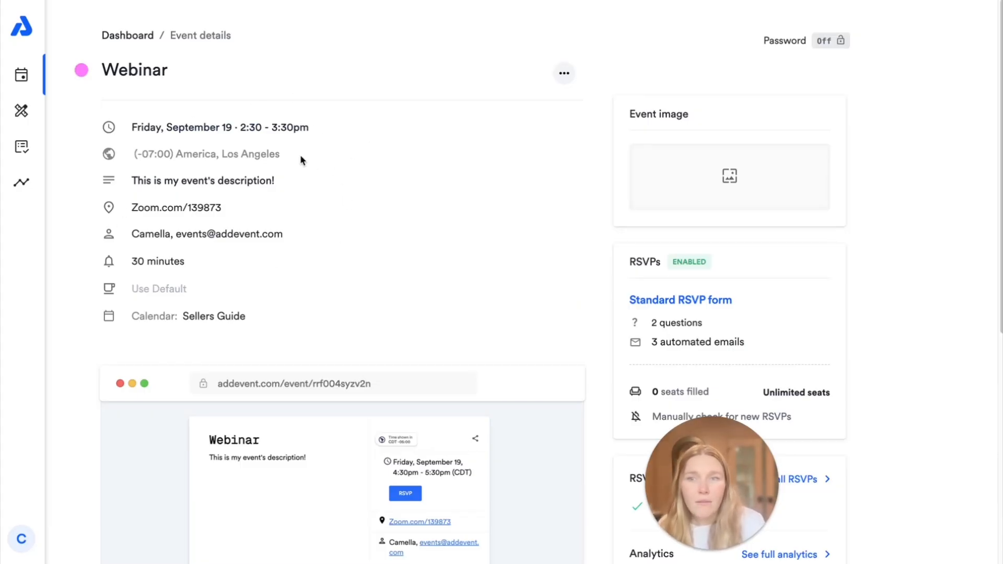
scroll(528, 327, "down", 7)
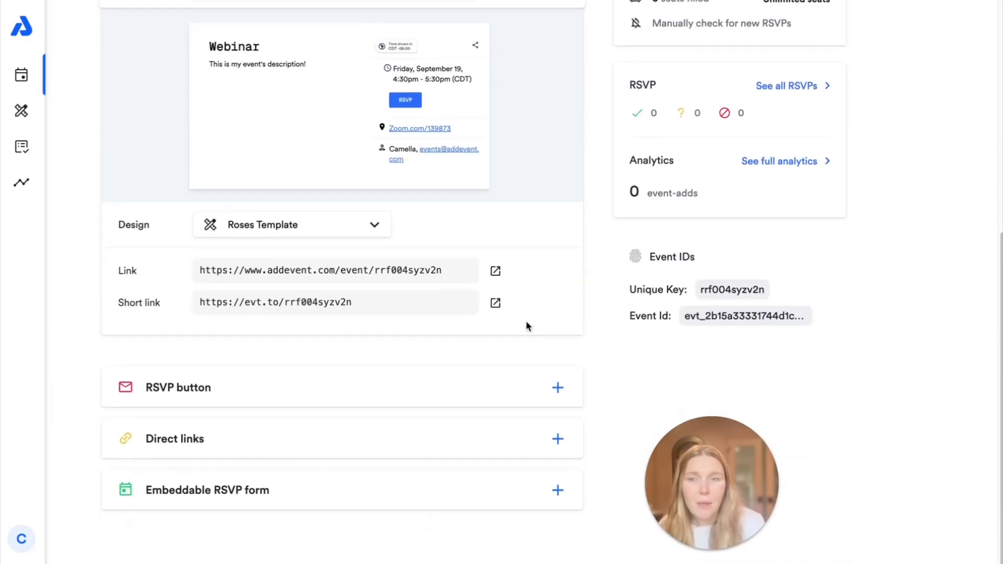
scroll(532, 337, "up", 7)
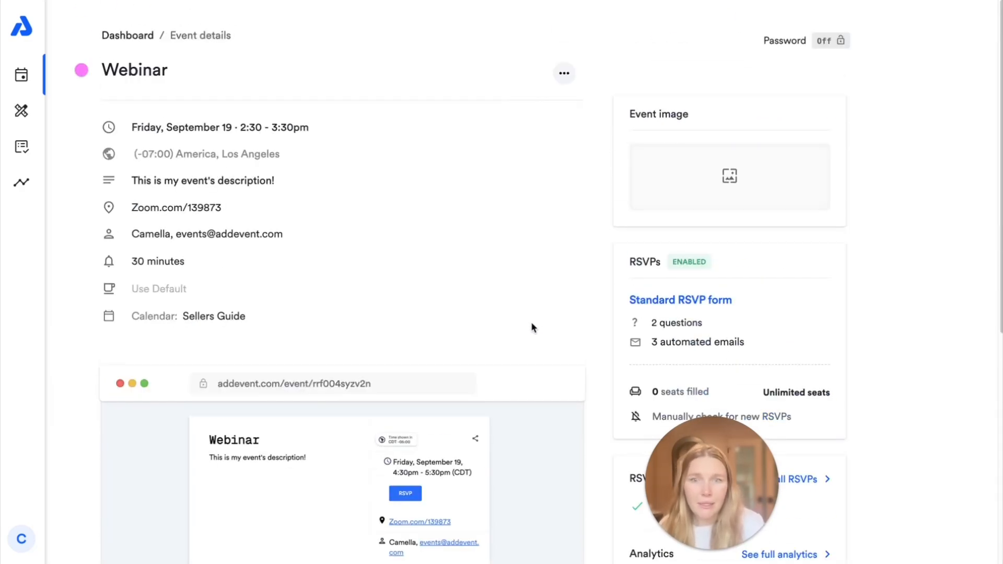
scroll(533, 327, "down", 5)
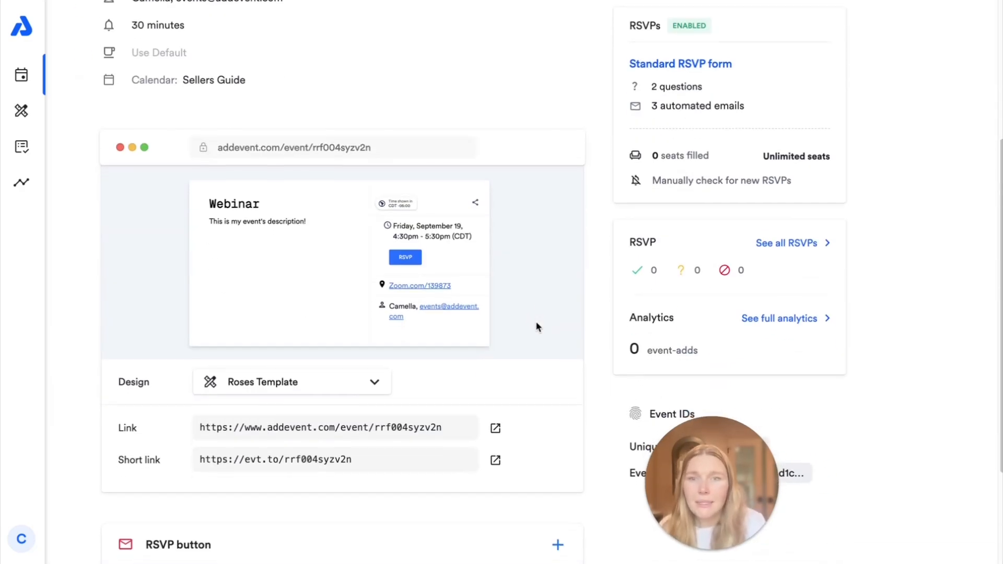
scroll(536, 327, "down", 1)
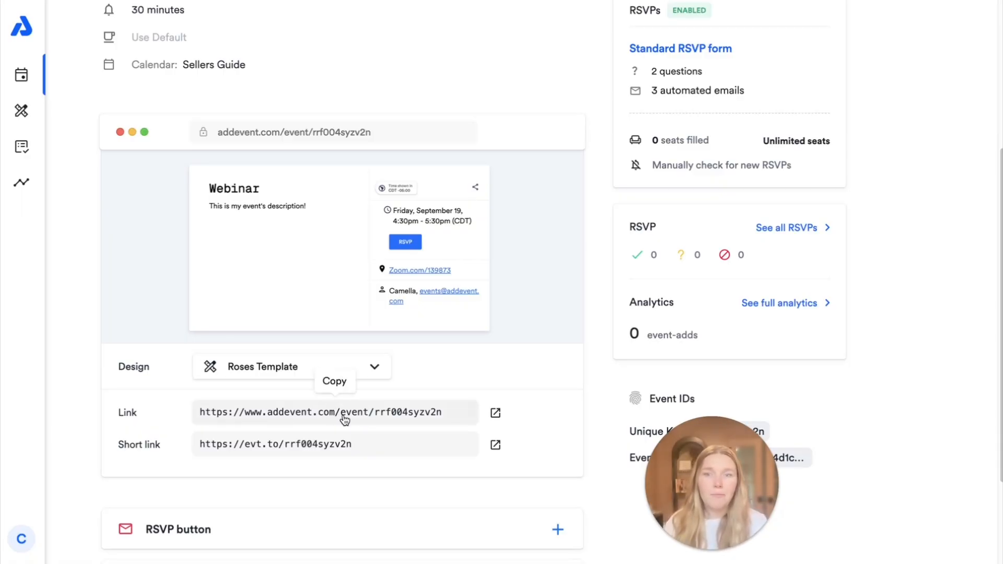
Step: Copy the landing page link, open the page in a new tab, and apply Default design
left_click(378, 418)
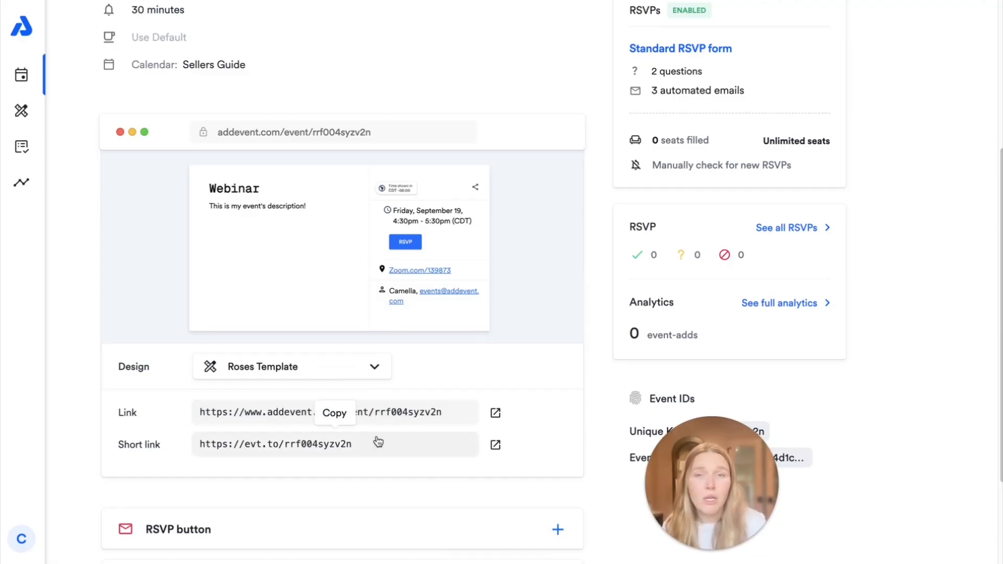
left_click(495, 412)
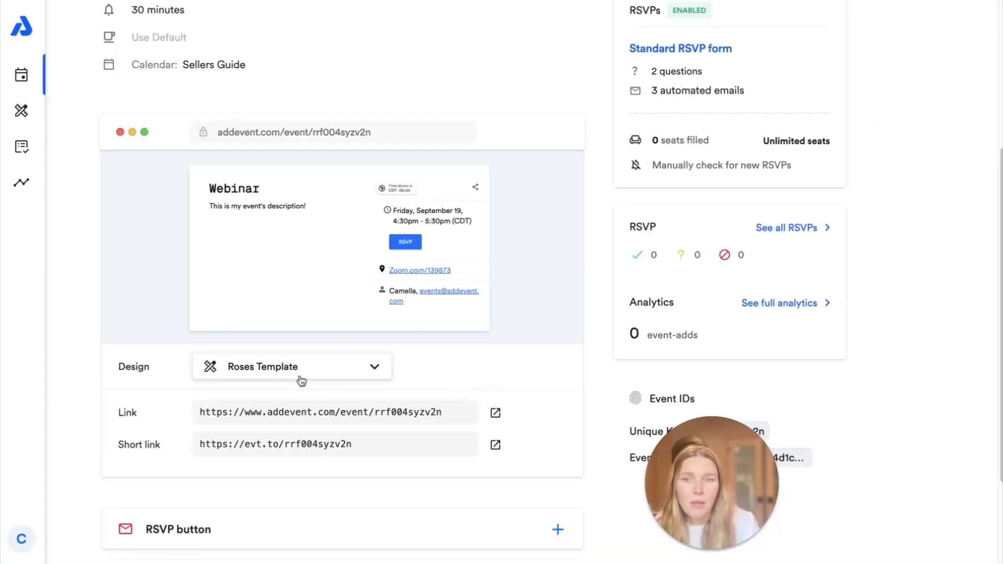
left_click(299, 378)
left_click(276, 185)
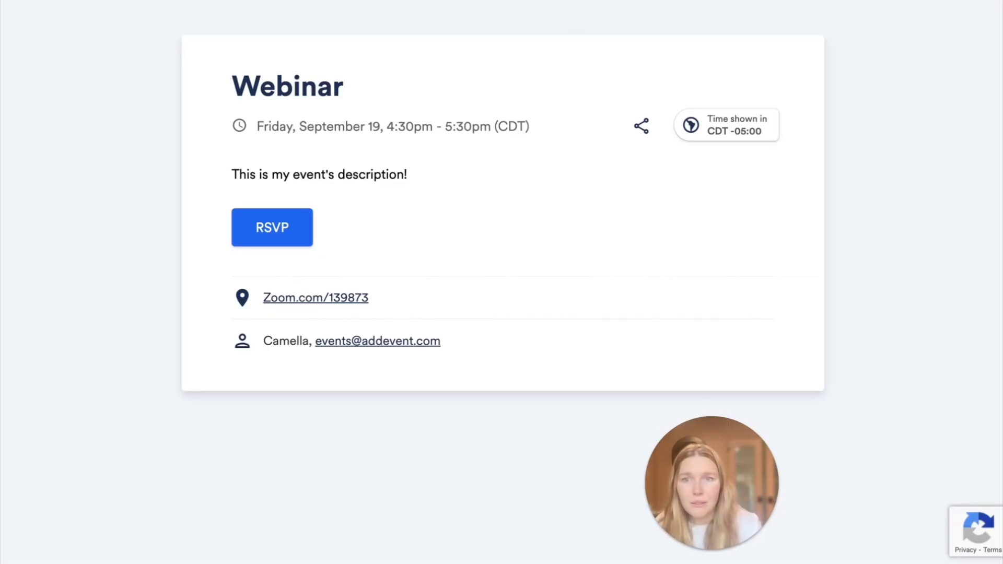
Step: Submit an RSVP with the Going response on the event's registration form
left_click(273, 230)
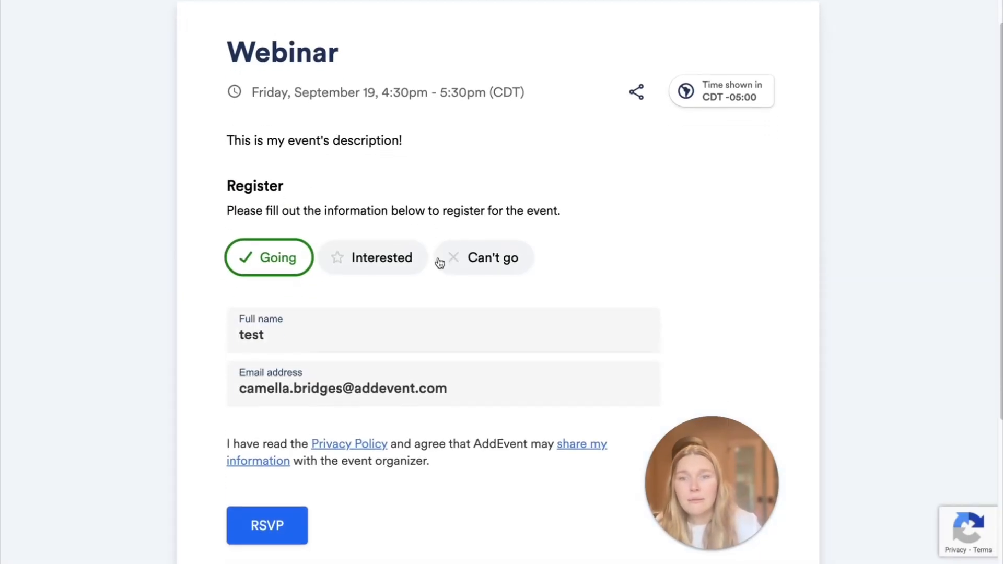
scroll(439, 262, "down", 3)
left_click(343, 130)
left_click(485, 135)
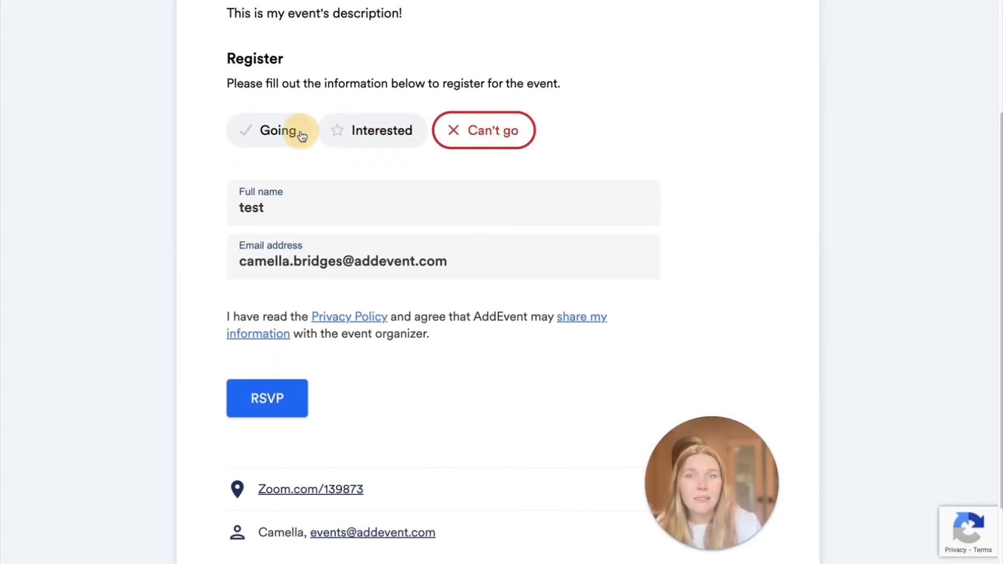
left_click(301, 134)
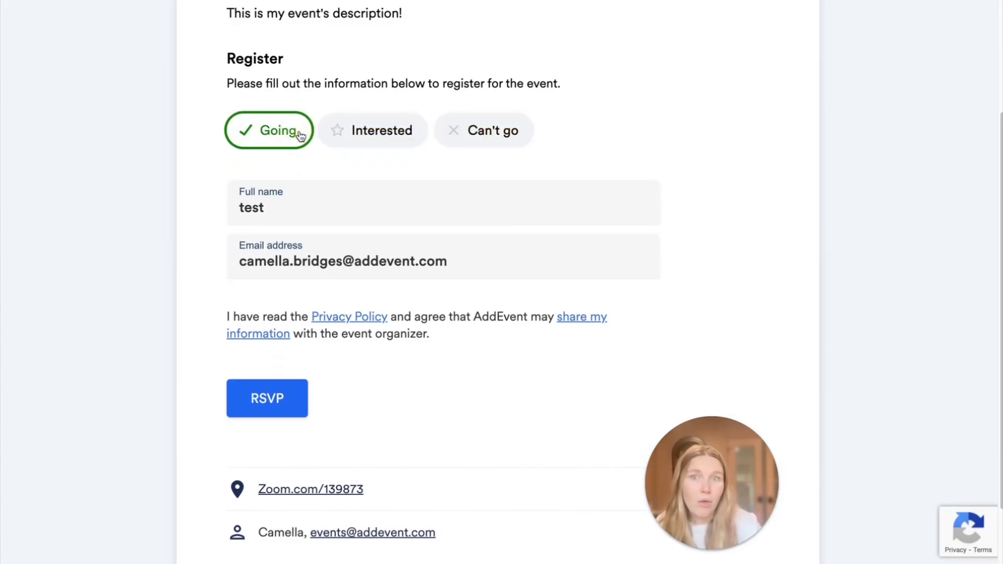
left_click(301, 210)
left_click(272, 410)
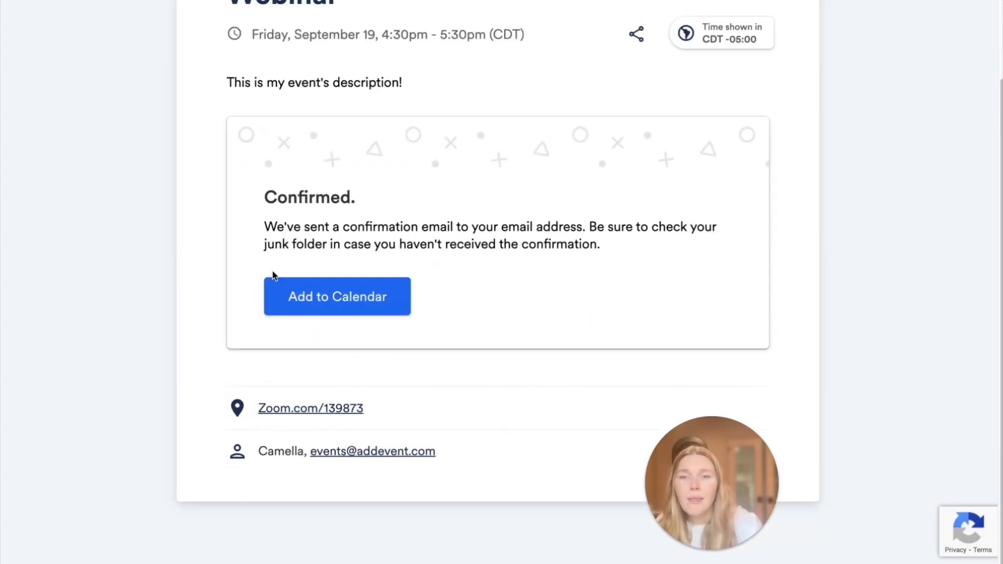
Step: Save the Webinar to Google Calendar and refresh the event page to update counts
left_click(291, 310)
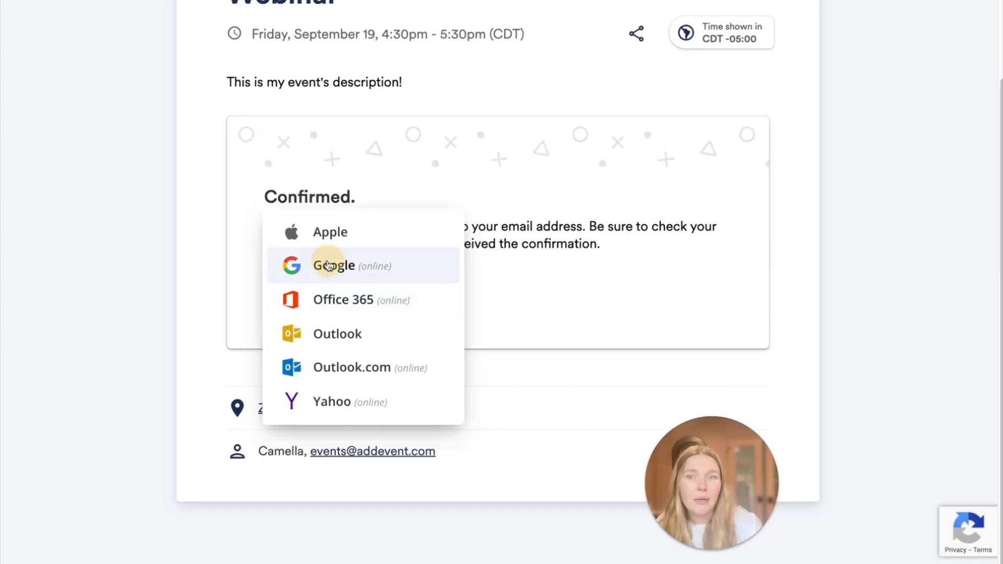
left_click(327, 265)
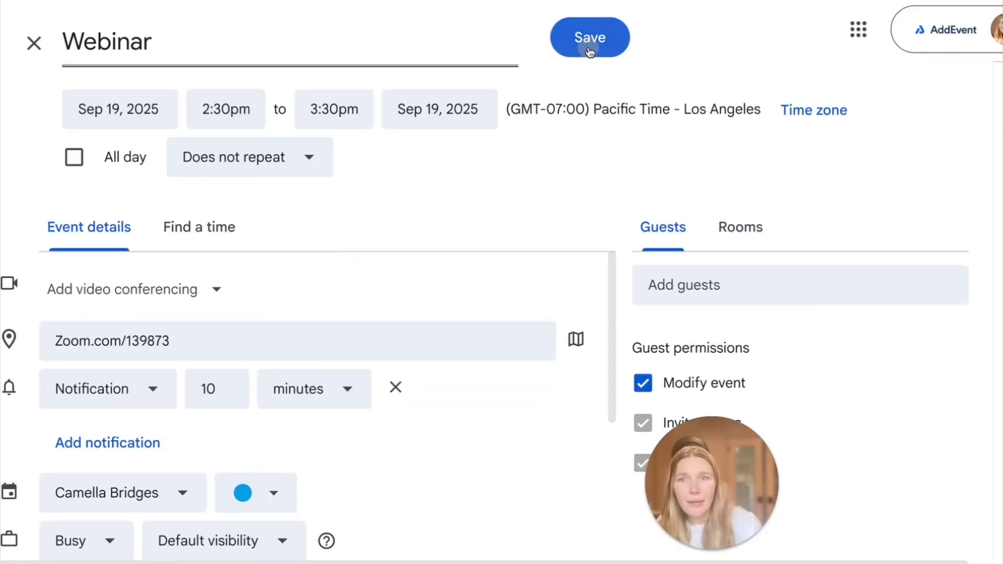
left_click(589, 47)
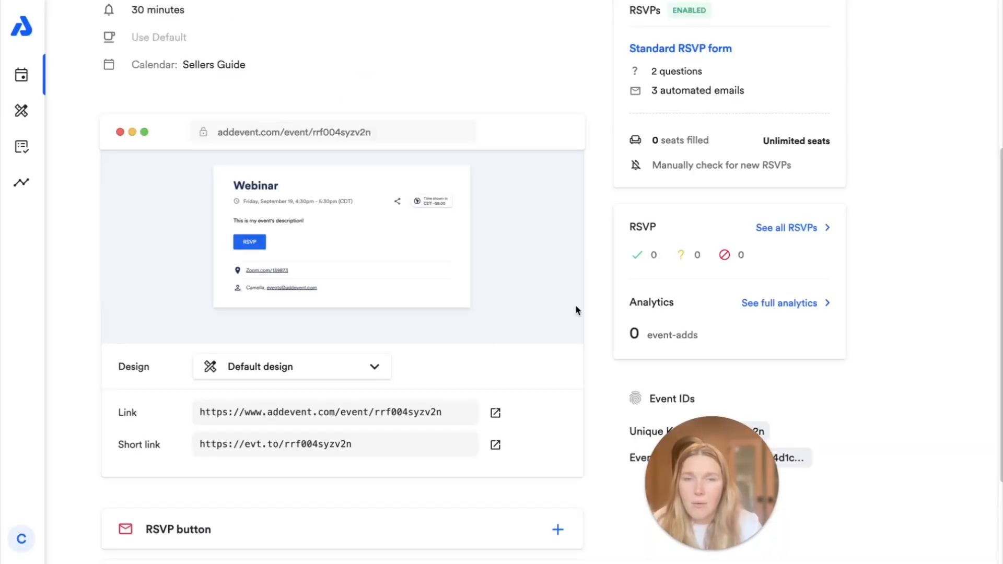
key("super+r")
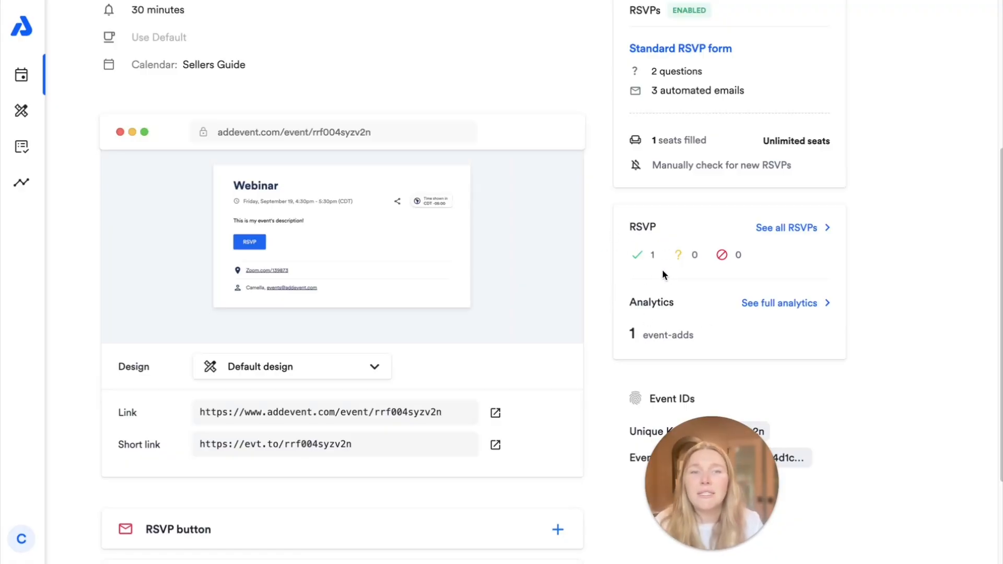
scroll(460, 329, "down", 1)
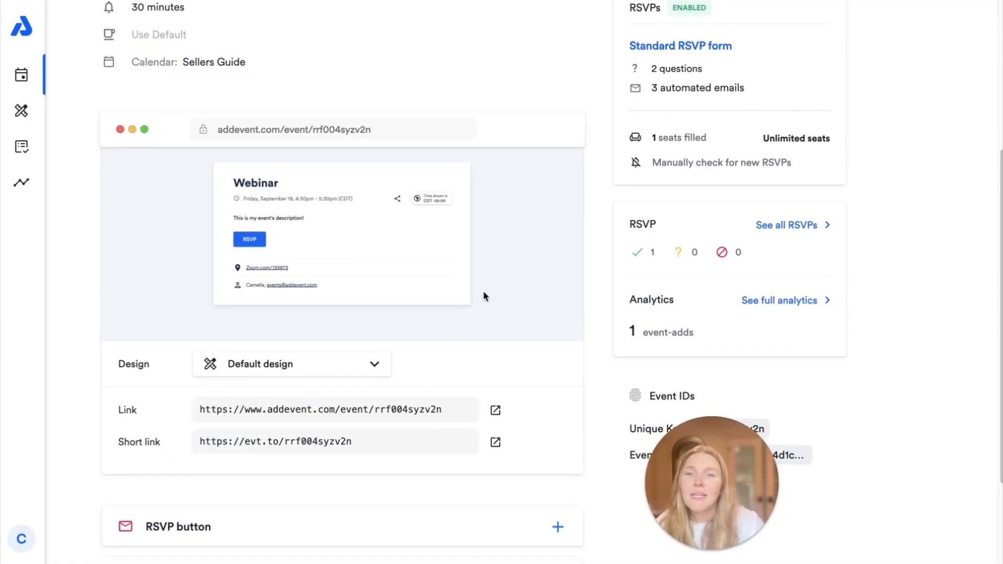
Step: Browse the page design templates and keep the Webinar on the Default design
left_click(280, 361)
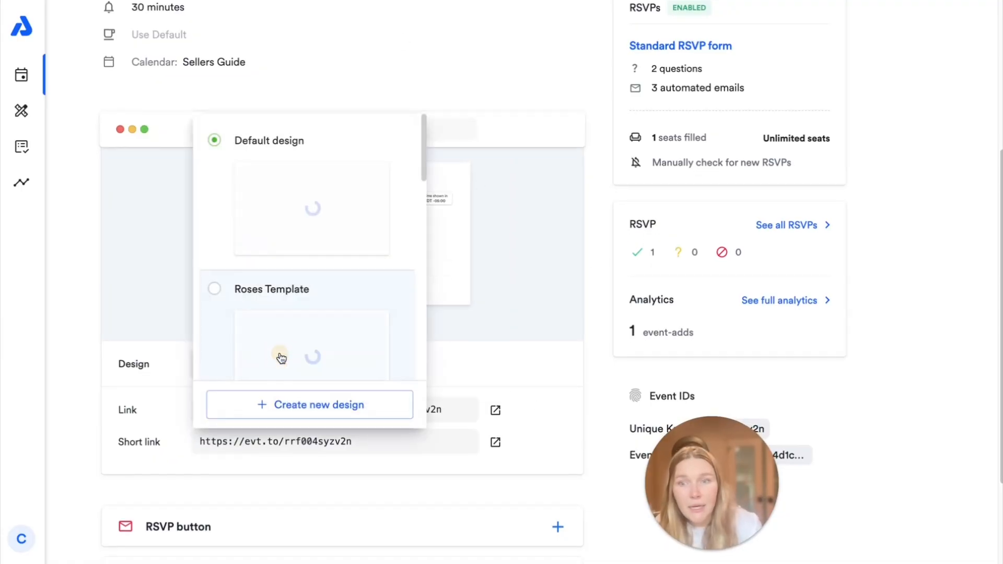
scroll(327, 320, "down", 3)
scroll(326, 320, "down", 5)
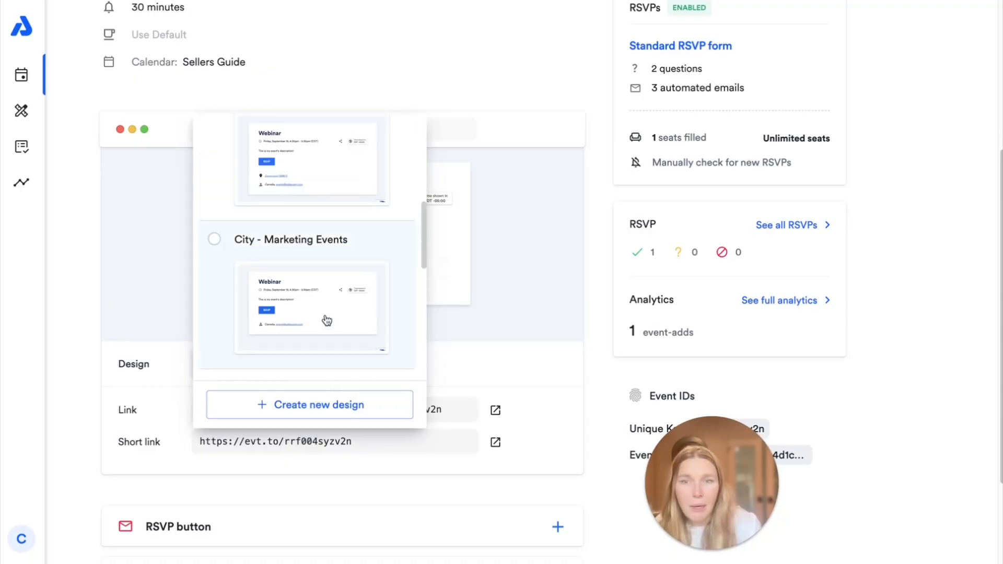
scroll(336, 333, "down", 3)
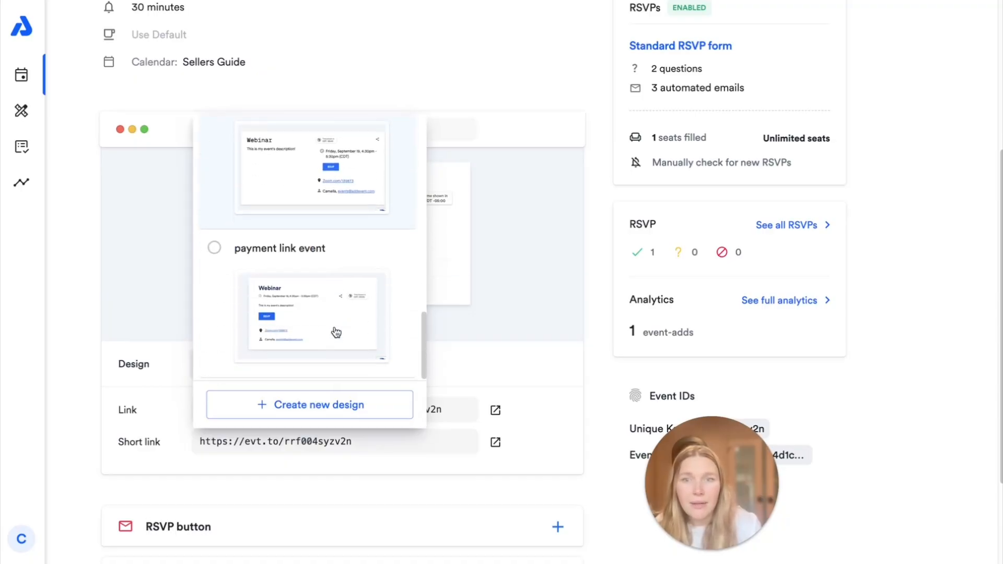
left_click(572, 369)
Step: Expand the RSVP button section to preview the style 1 button
scroll(562, 368, "down", 3)
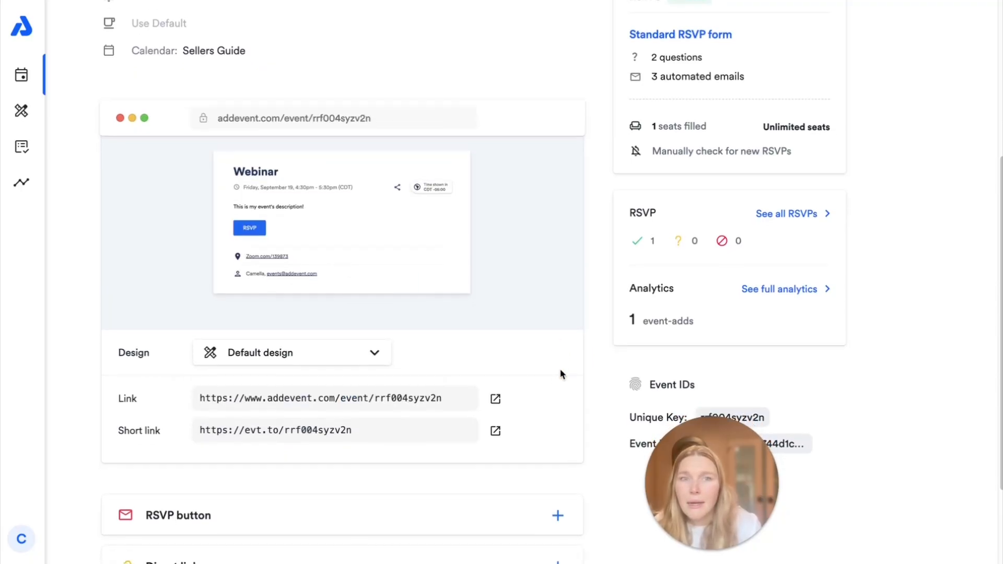
left_click(491, 395)
scroll(498, 394, "down", 7)
scroll(509, 393, "up", 1)
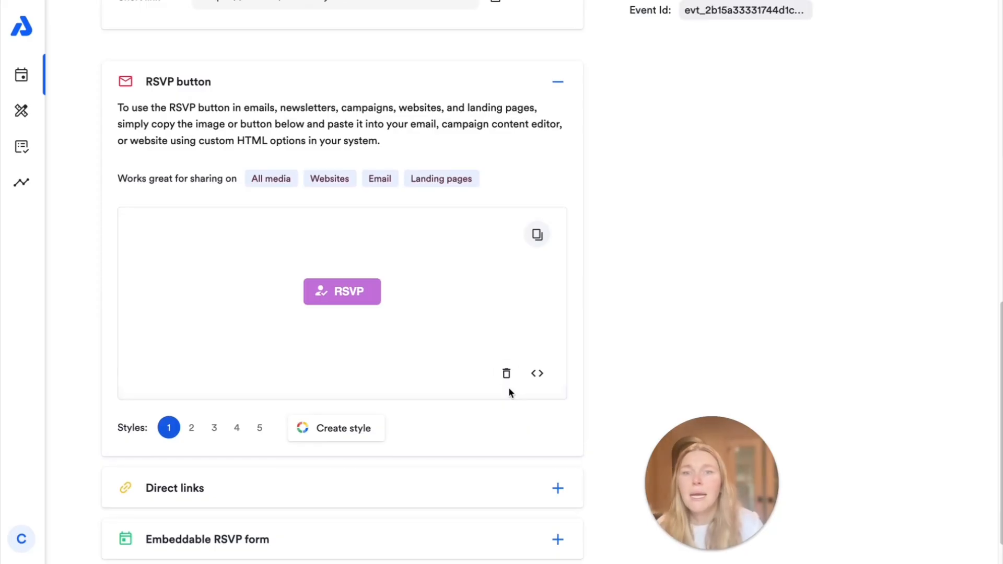
Step: After previewing styles 2 and 3, create and save a red (#cc0101) RSVP button style
left_click(191, 428)
left_click(214, 428)
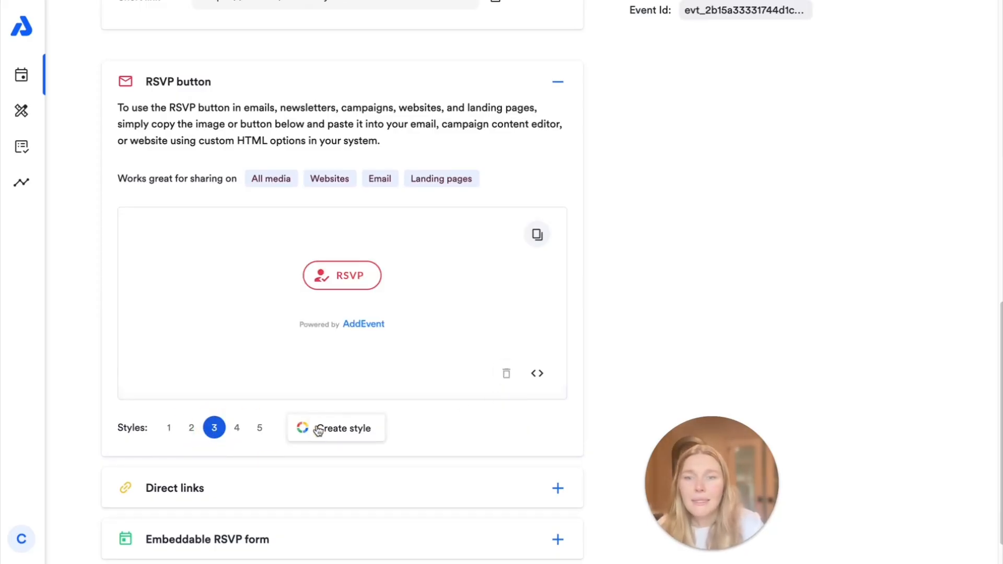
left_click(316, 428)
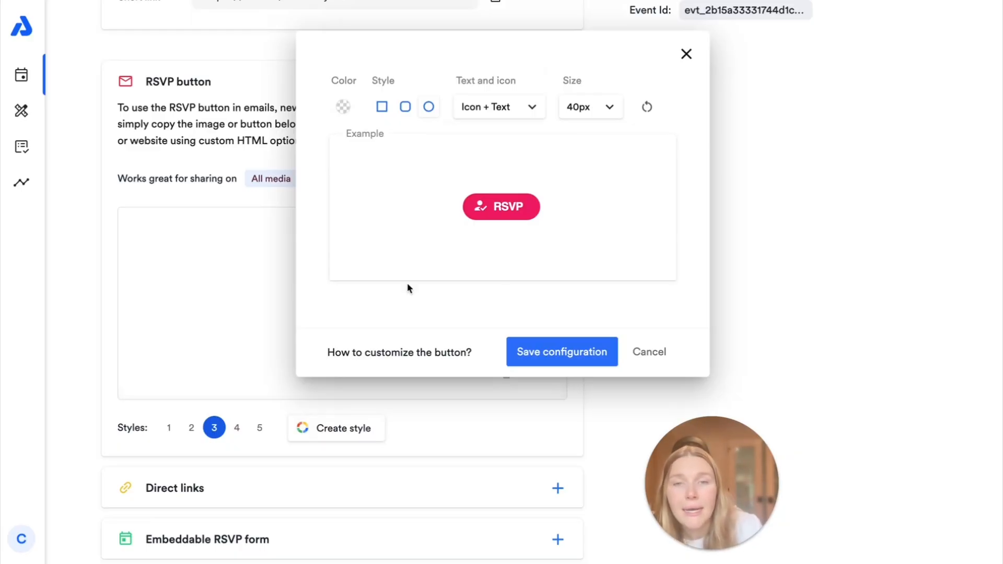
left_click(344, 106)
left_click(468, 37)
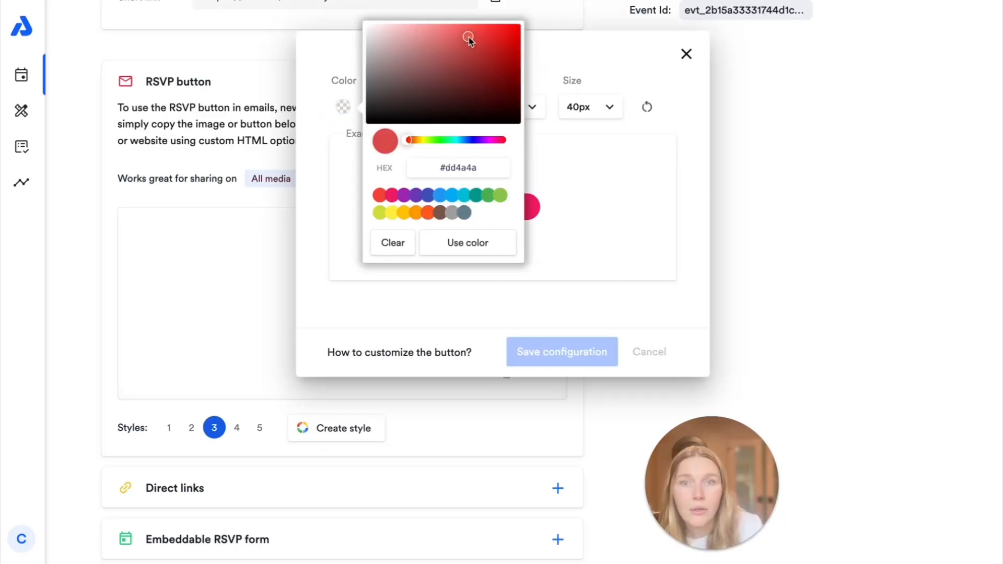
left_click(518, 43)
left_click(504, 251)
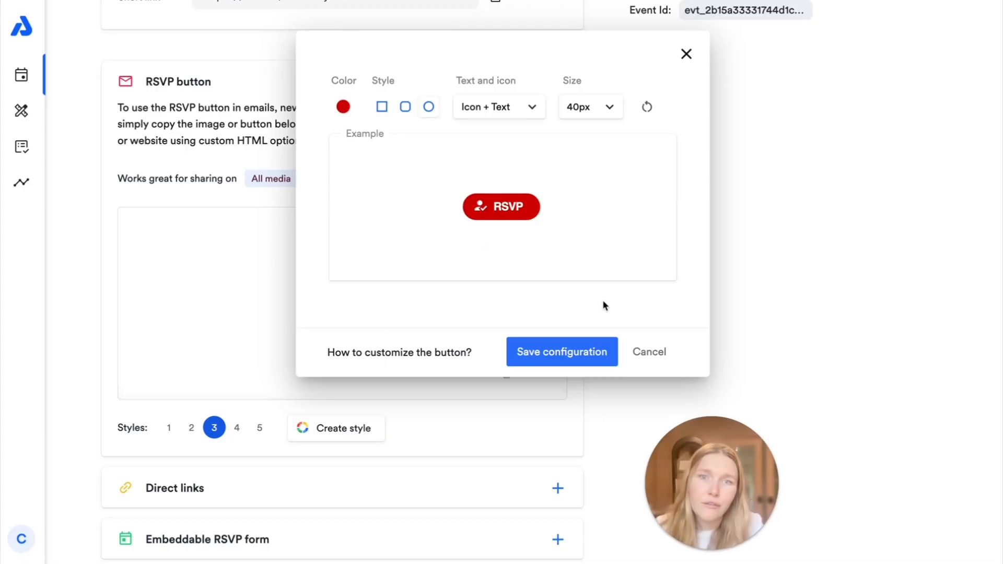
left_click(578, 357)
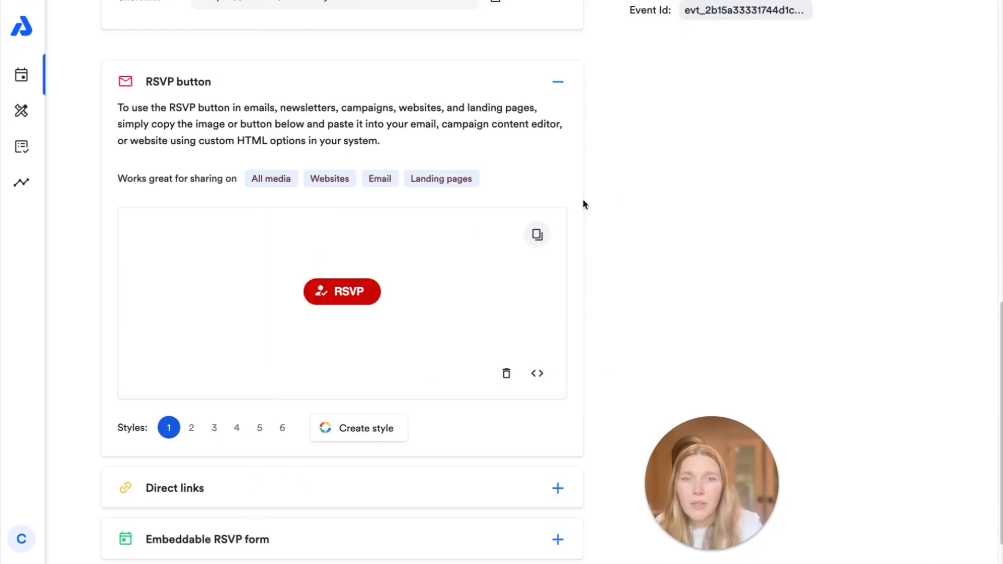
Step: Copy the red RSVP button and select all of its HTML source code
left_click(539, 236)
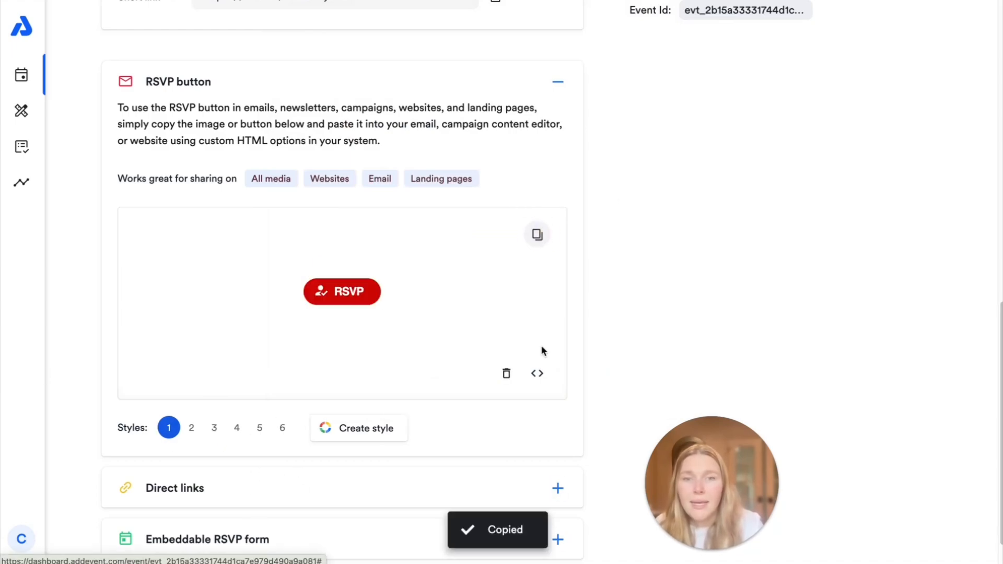
left_click(537, 375)
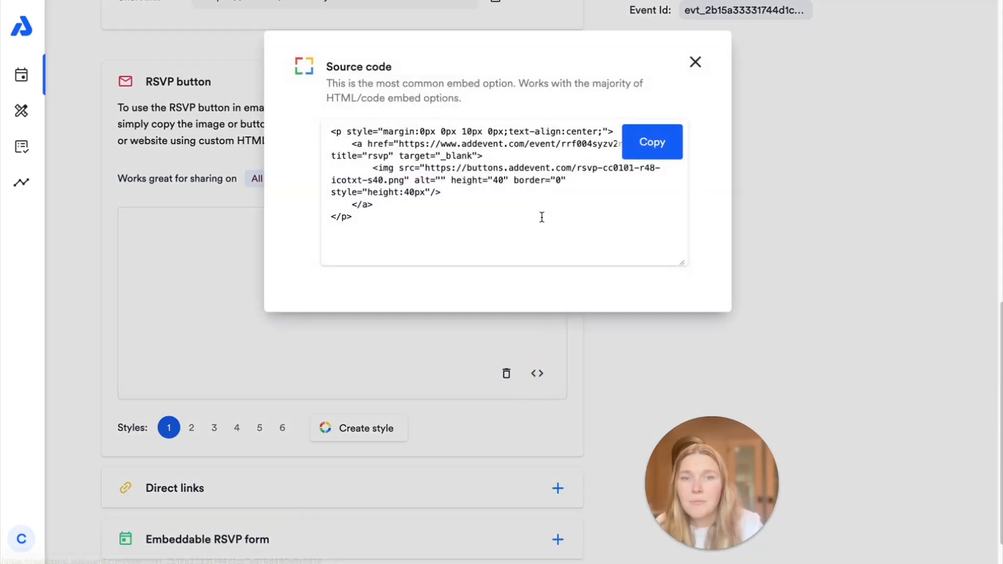
left_click(522, 176)
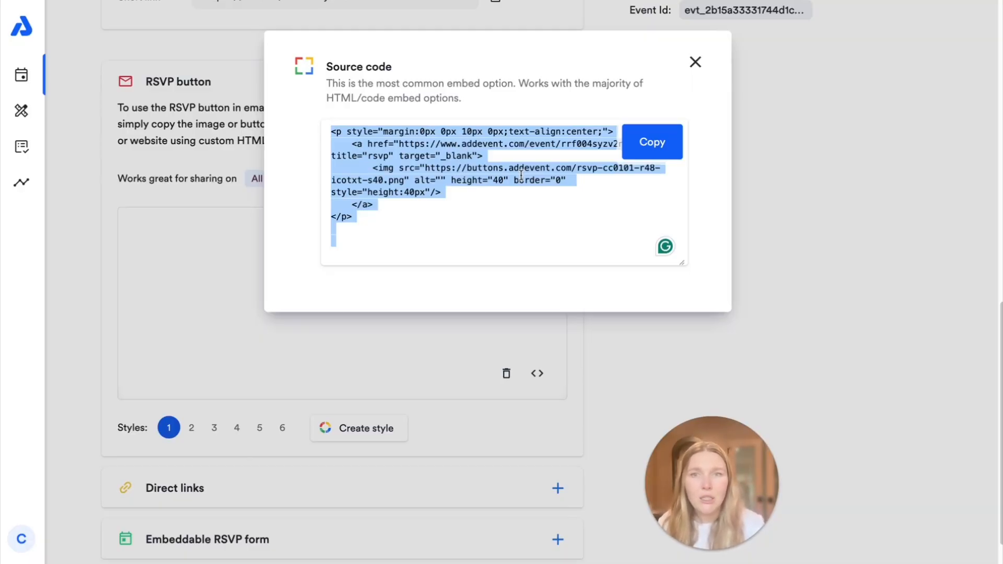
Step: Close the source code view and expand the Direct links and Embeddable RSVP form sections
left_click(695, 63)
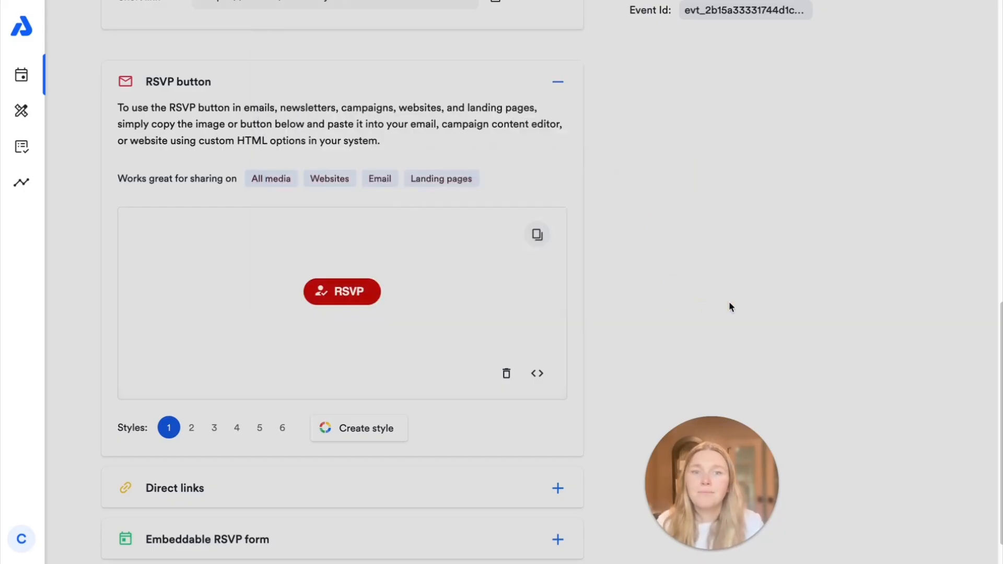
scroll(730, 307, "down", 1)
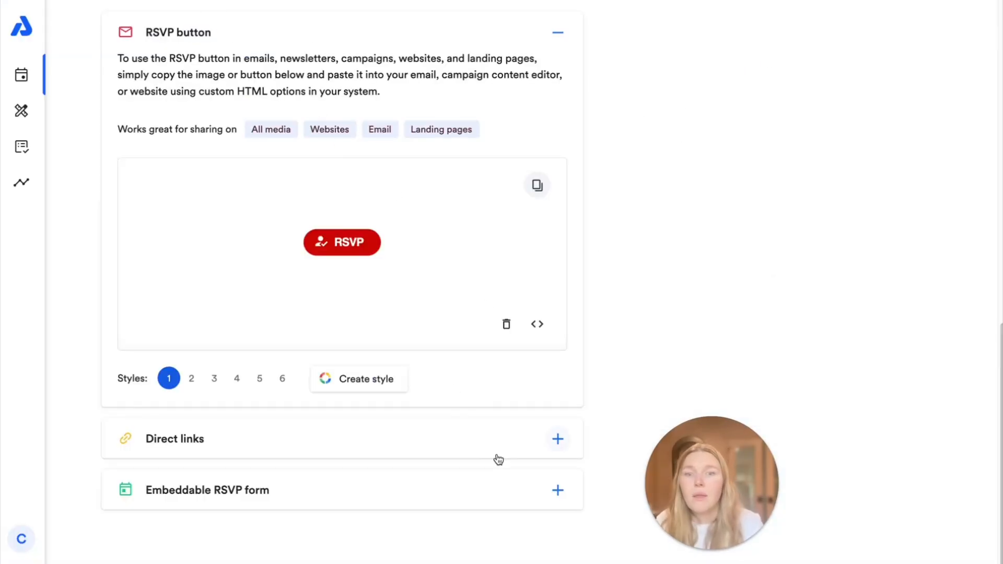
left_click(558, 439)
scroll(555, 388, "down", 5)
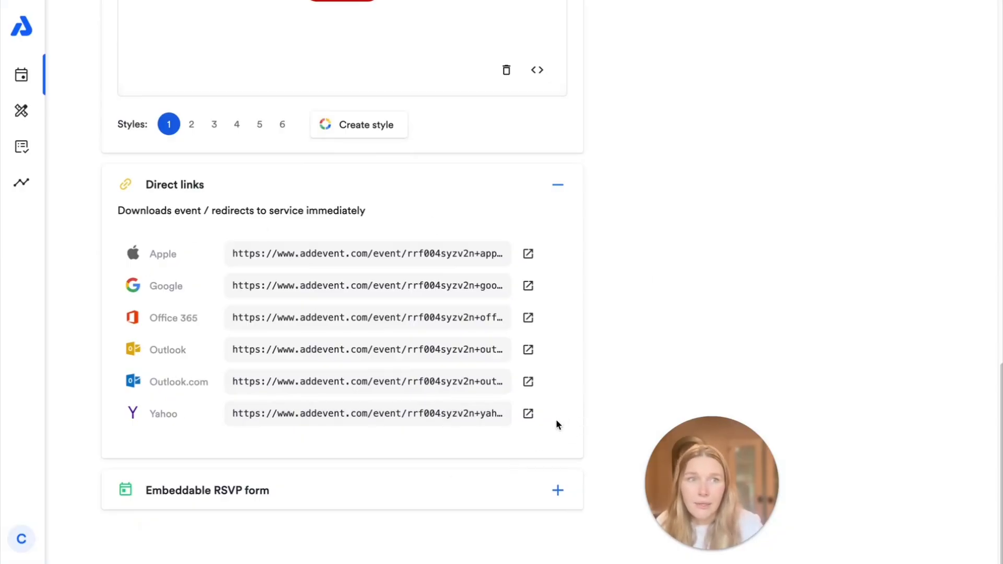
left_click(557, 490)
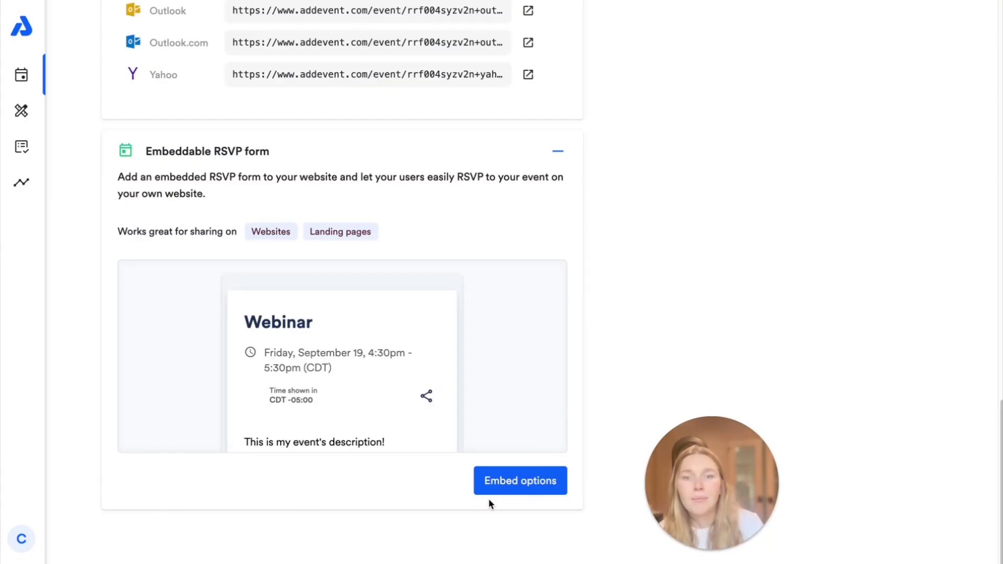
Step: Dismiss the RSVP form's embed code window and scroll down to the Link rows and RSVP card
left_click(545, 498)
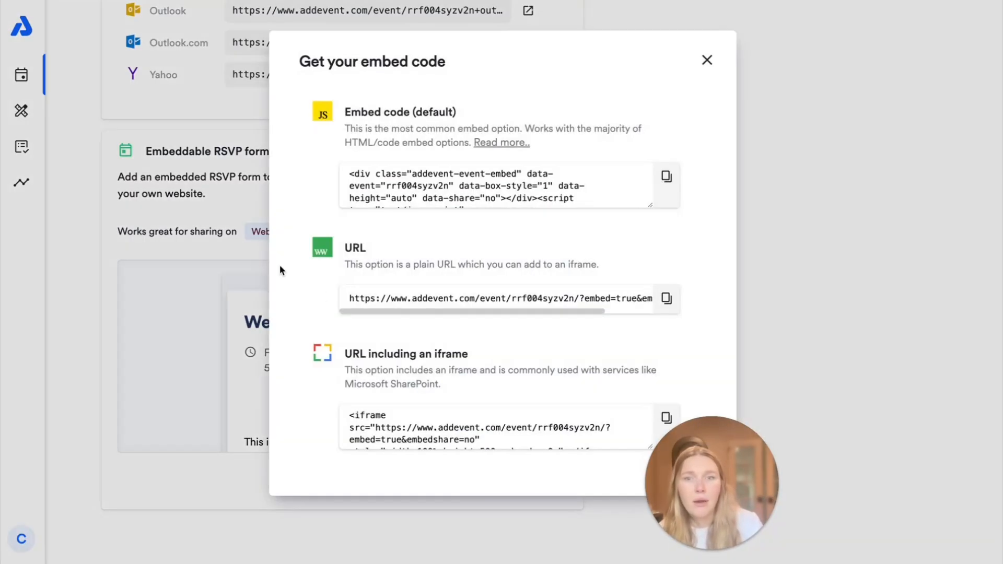
key("Escape")
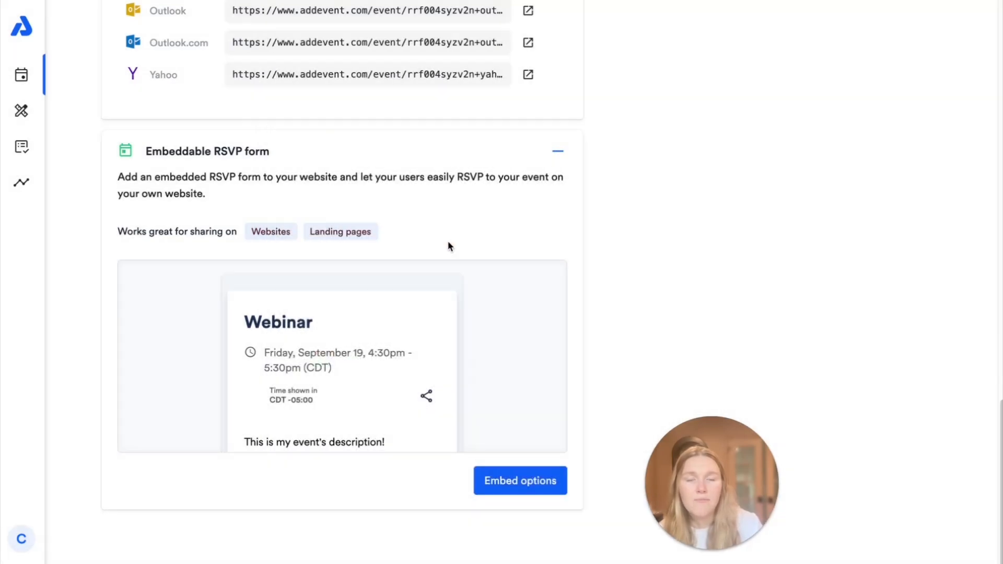
scroll(447, 240, "up", 15)
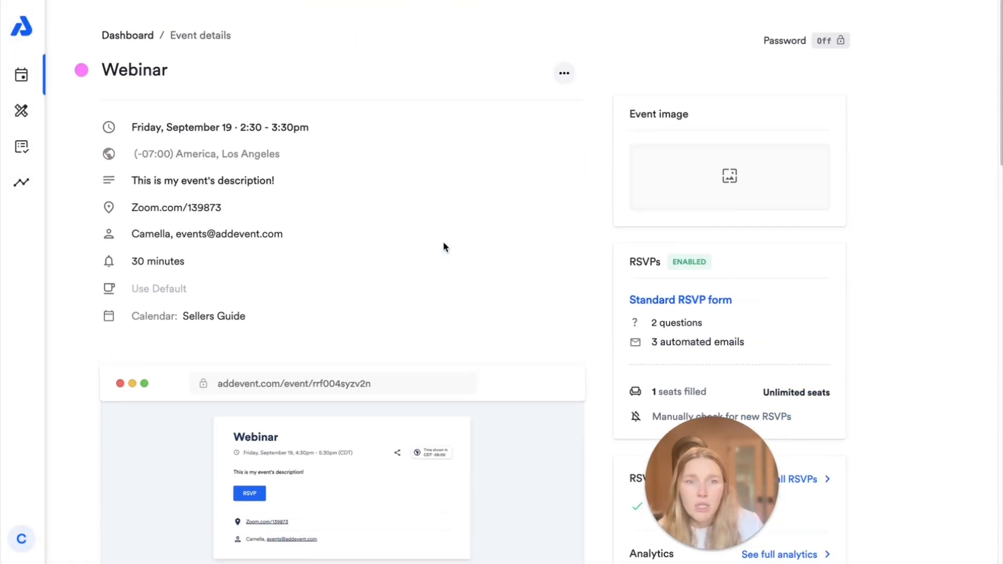
left_click_drag(731, 498, 944, 496)
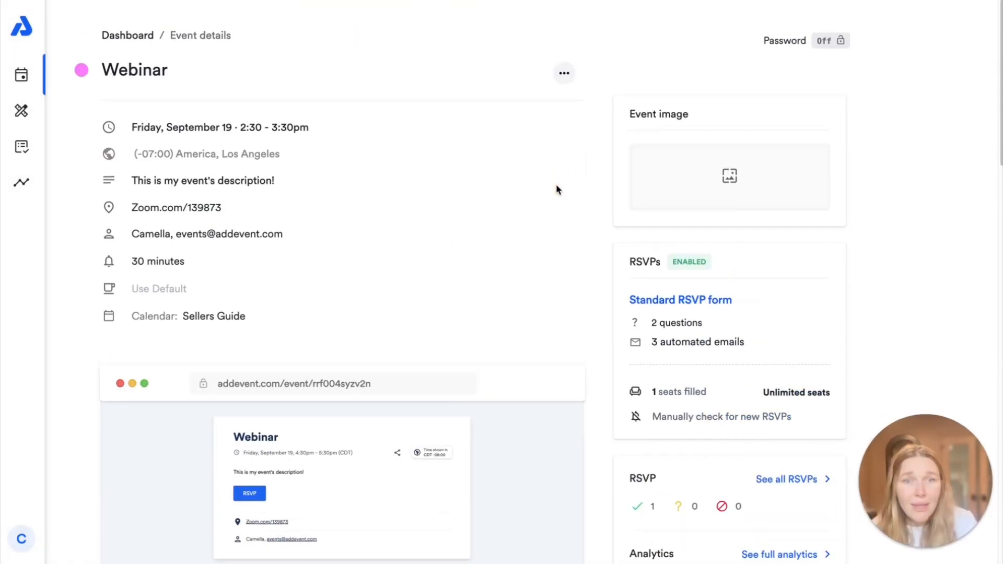
scroll(553, 196, "down", 3)
scroll(552, 196, "down", 3)
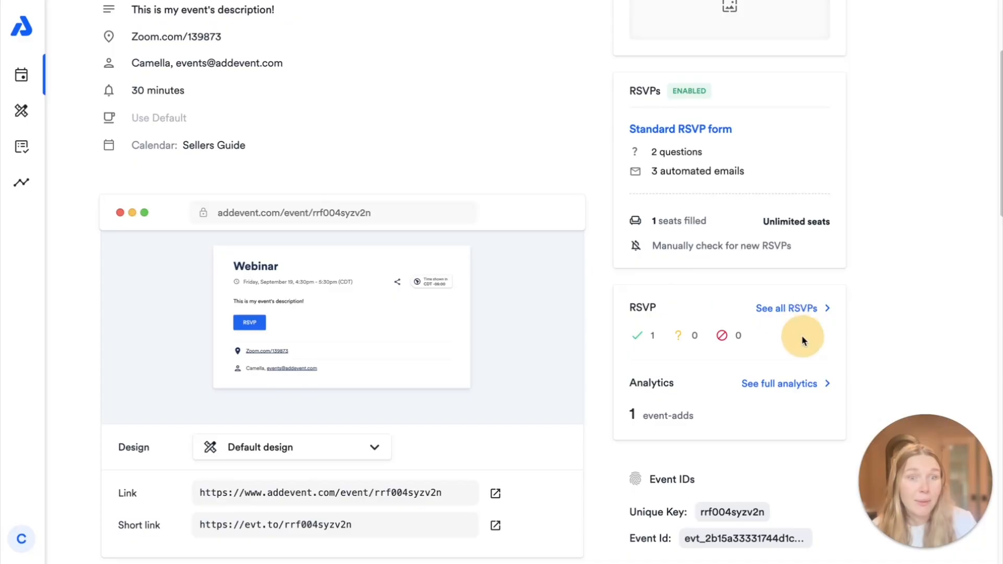
scroll(801, 334, "down", 2)
Step: Open 'See all RSVPs' and scroll the attendee table sideways to view its columns
left_click(802, 227)
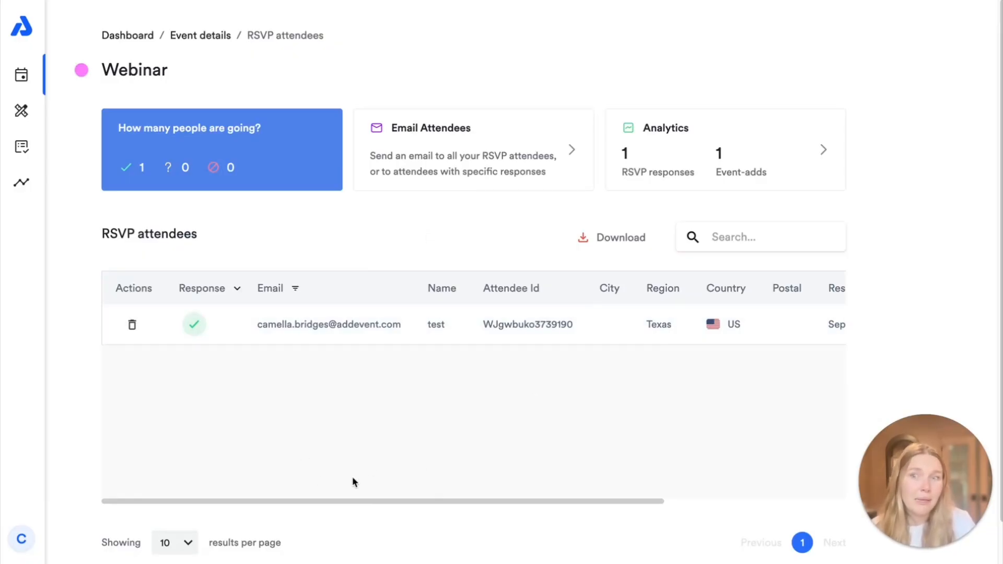
left_click_drag(405, 501, 334, 478)
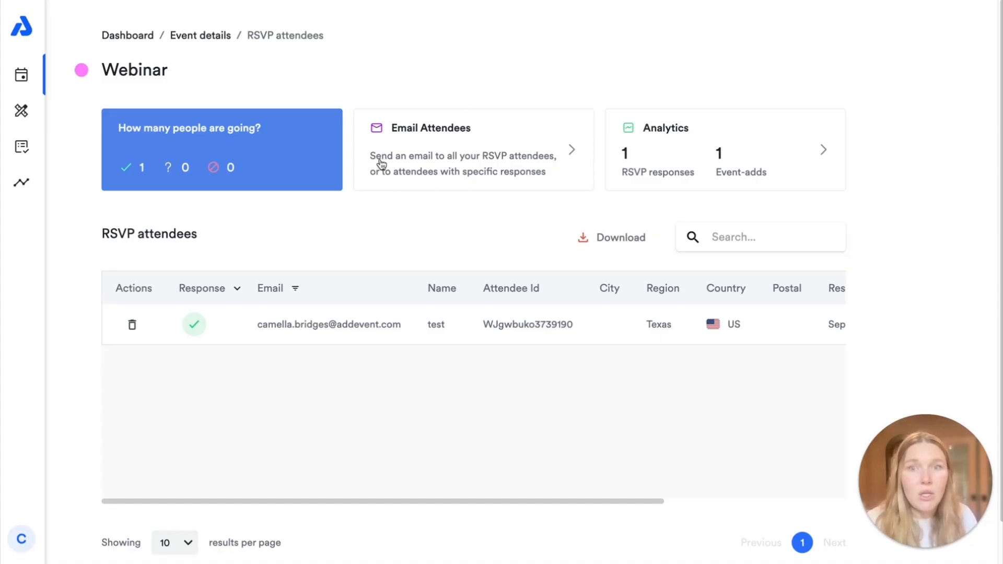
left_click(533, 142)
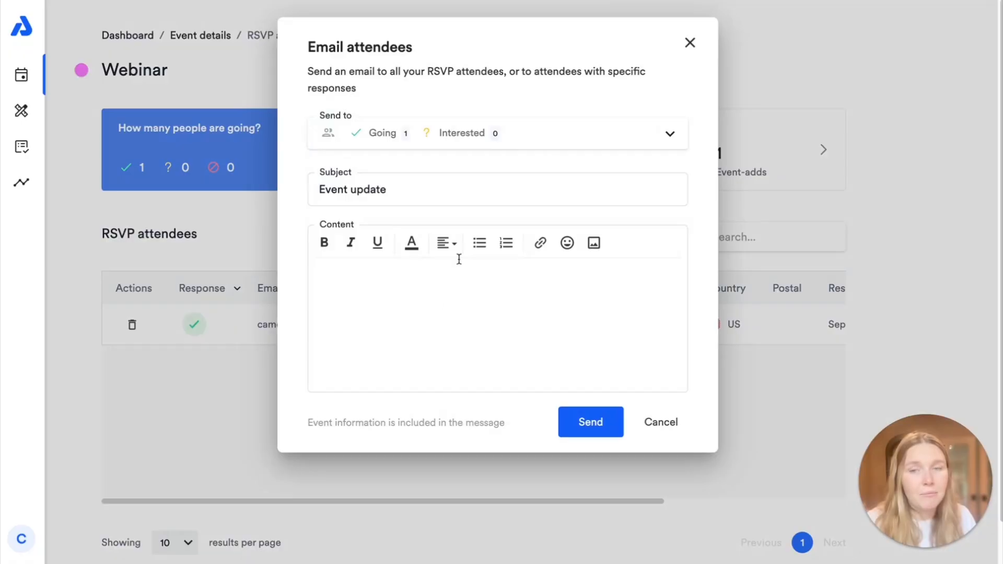
left_click(441, 310)
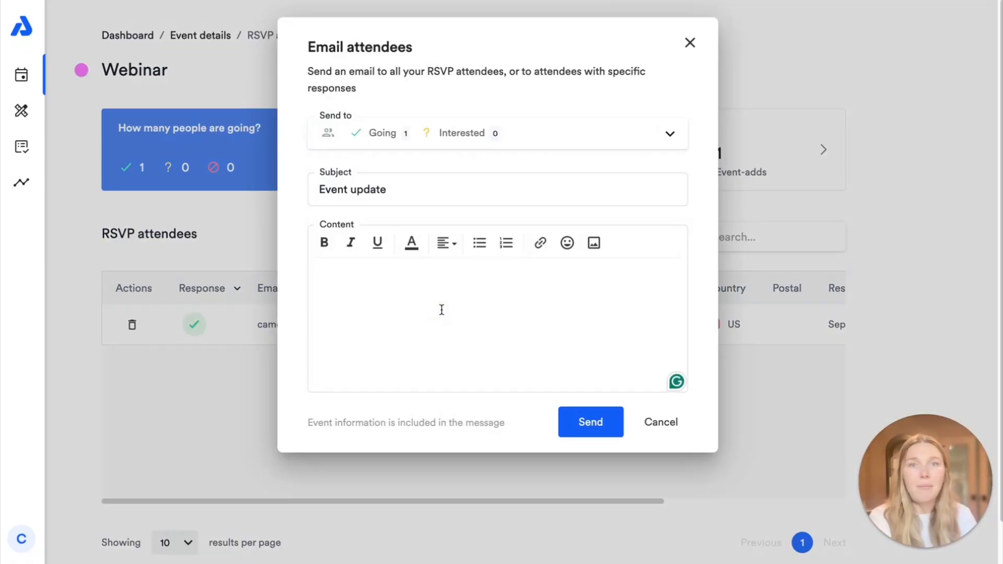
left_click(550, 135)
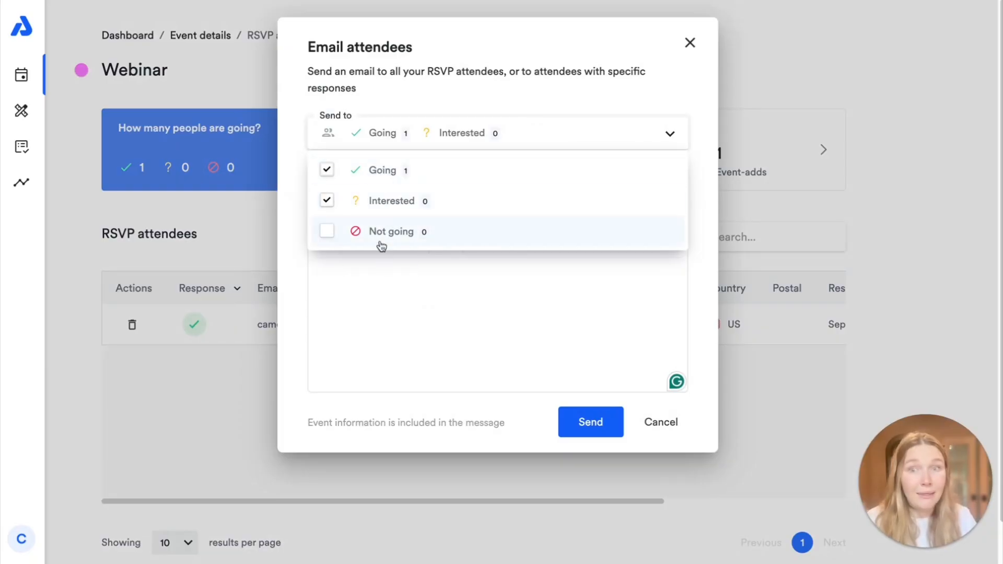
left_click(430, 301)
left_click(404, 185)
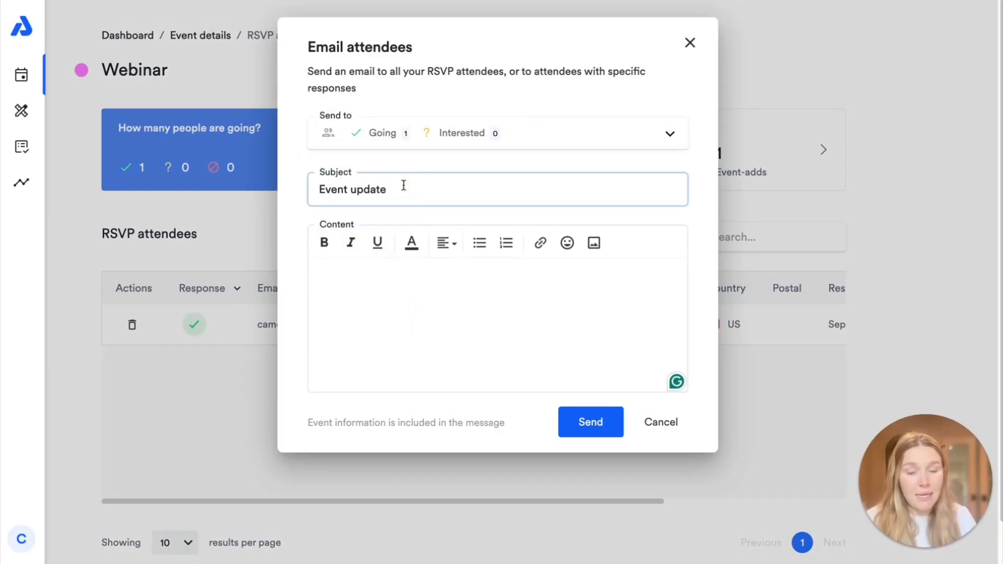
type("- location")
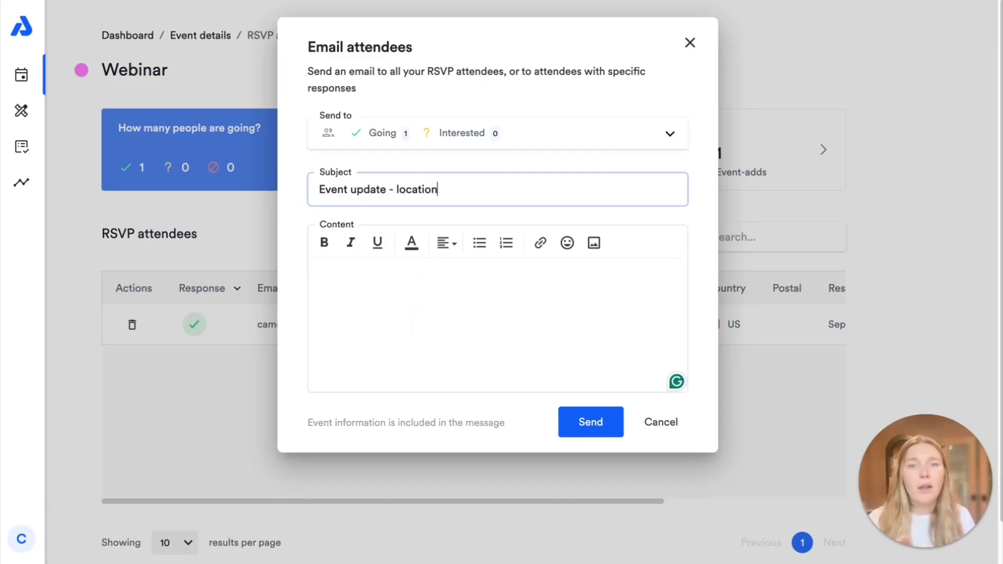
left_click(391, 309)
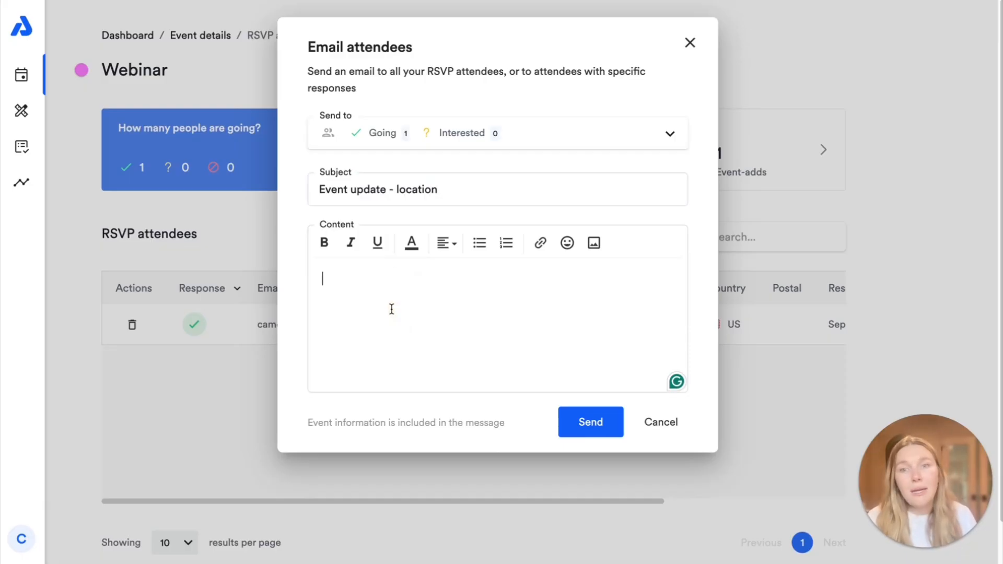
type("Update ")
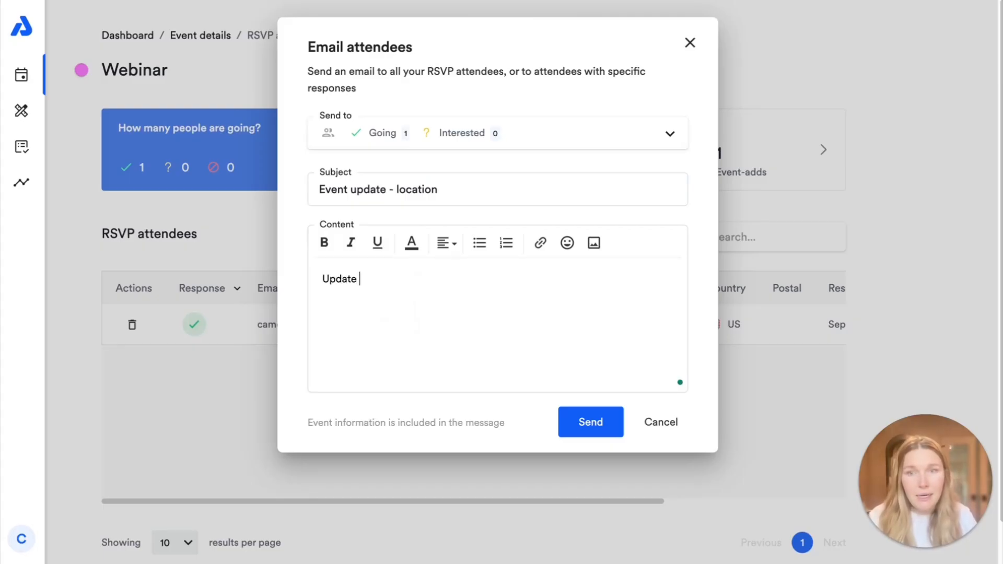
type("d detailss he")
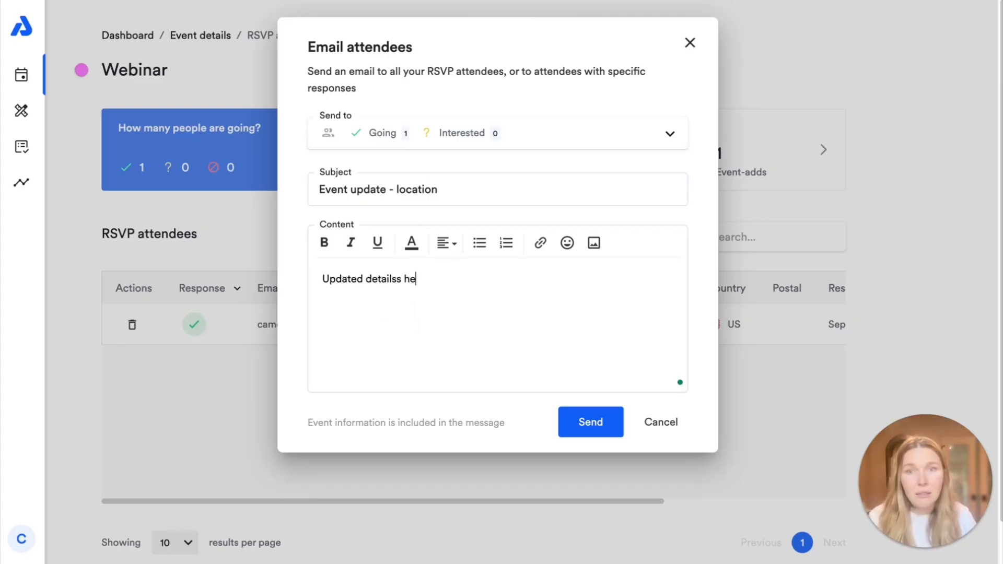
key("BackSpace")
key("BackSpace")
key("BackSpace")
key("BackSpace")
type("here!")
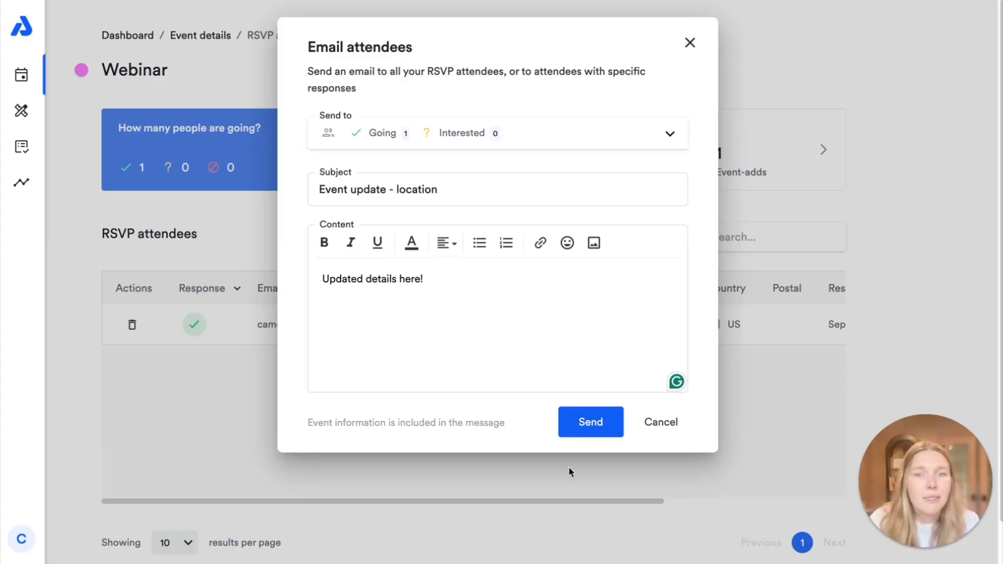
left_click(464, 135)
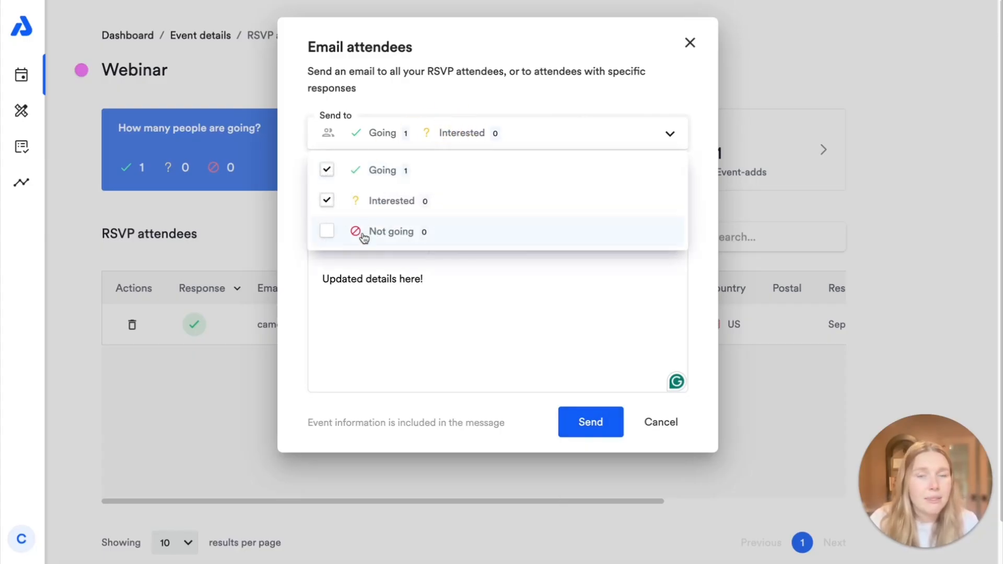
left_click(681, 79)
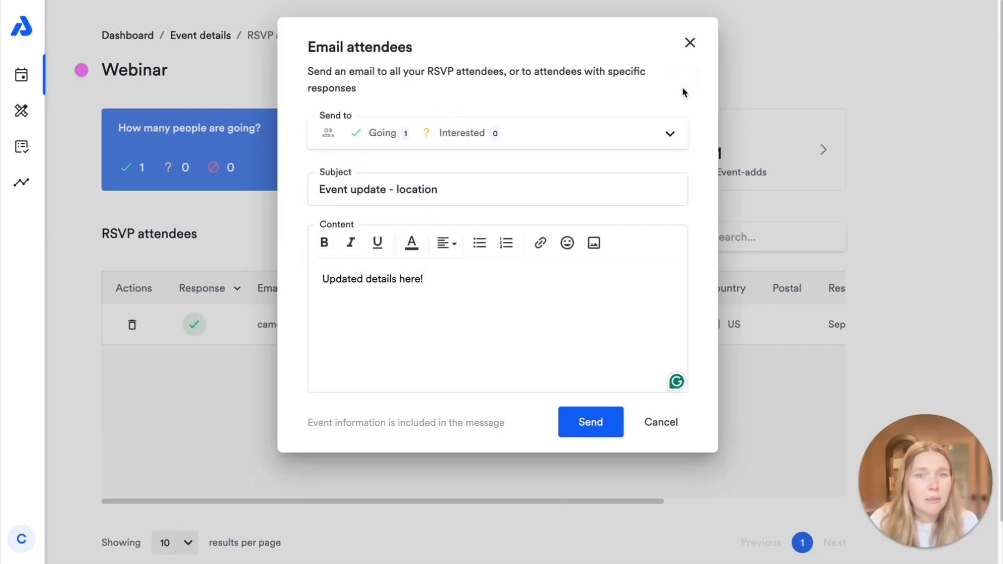
left_click(663, 422)
scroll(499, 465, "down", 1)
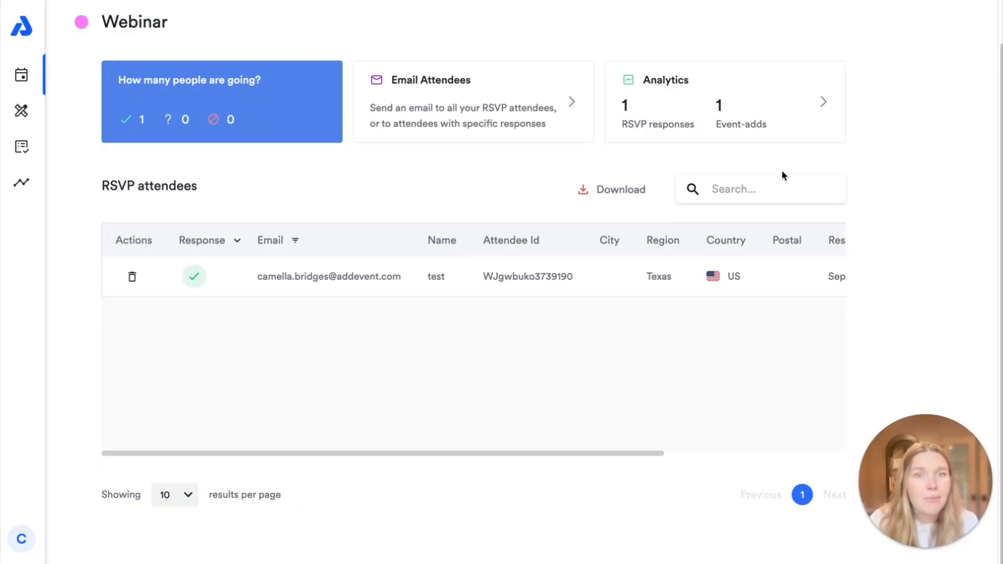
left_click(742, 191)
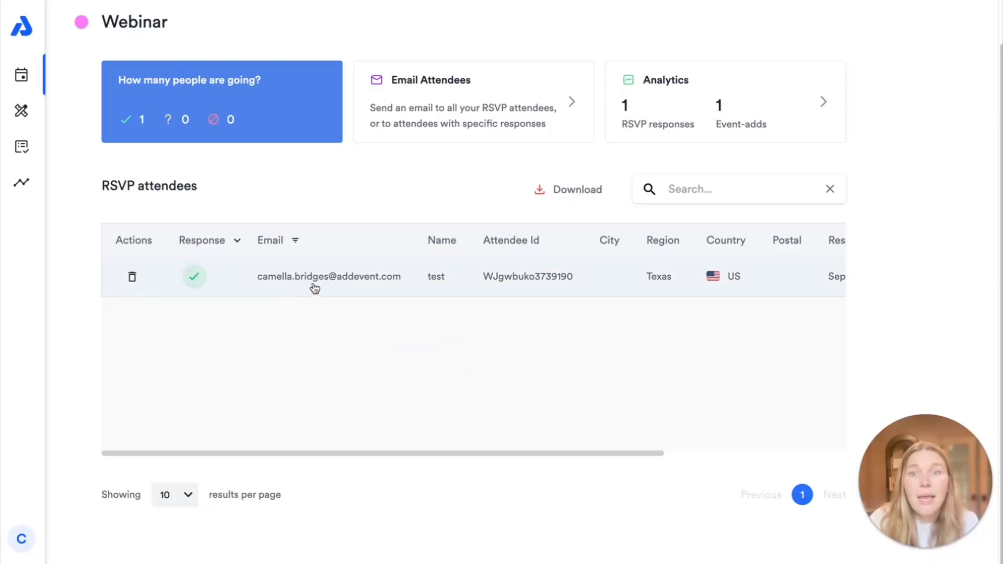
left_click(244, 280)
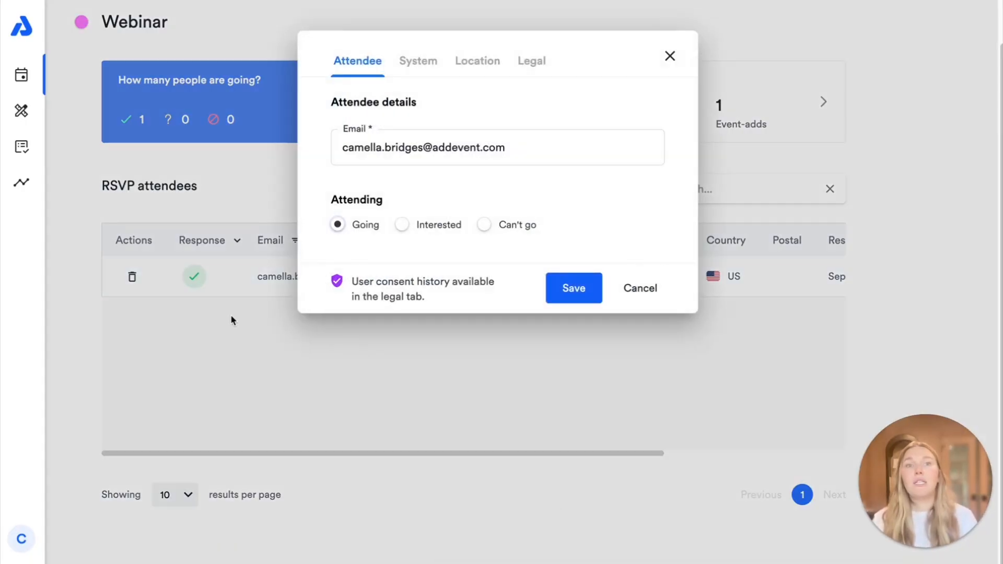
left_click(402, 226)
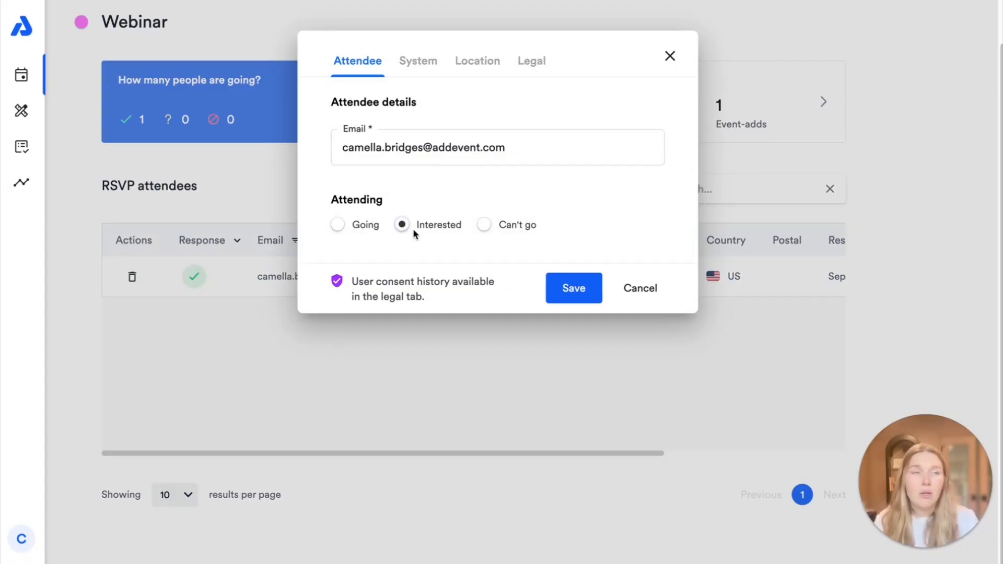
left_click(484, 225)
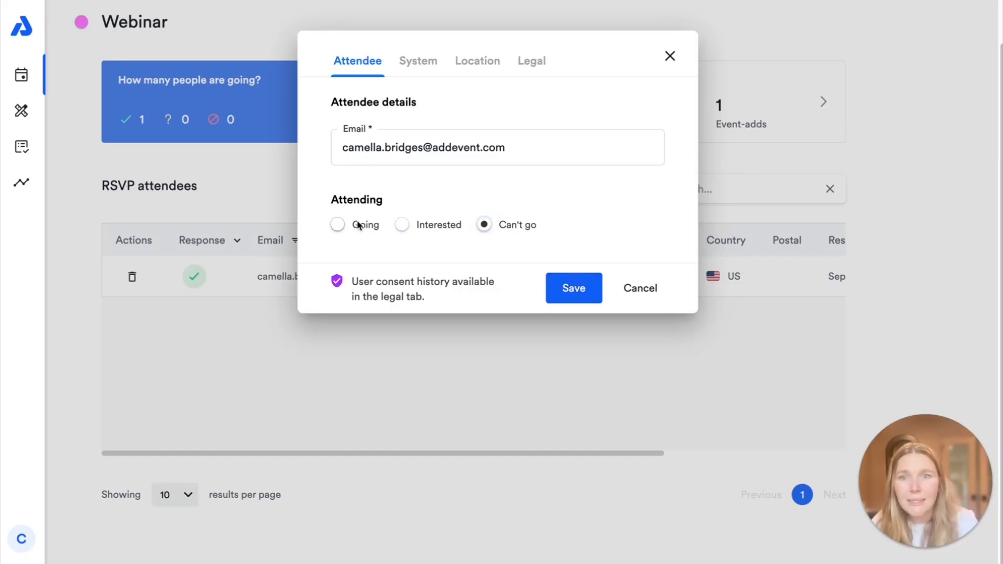
left_click(339, 225)
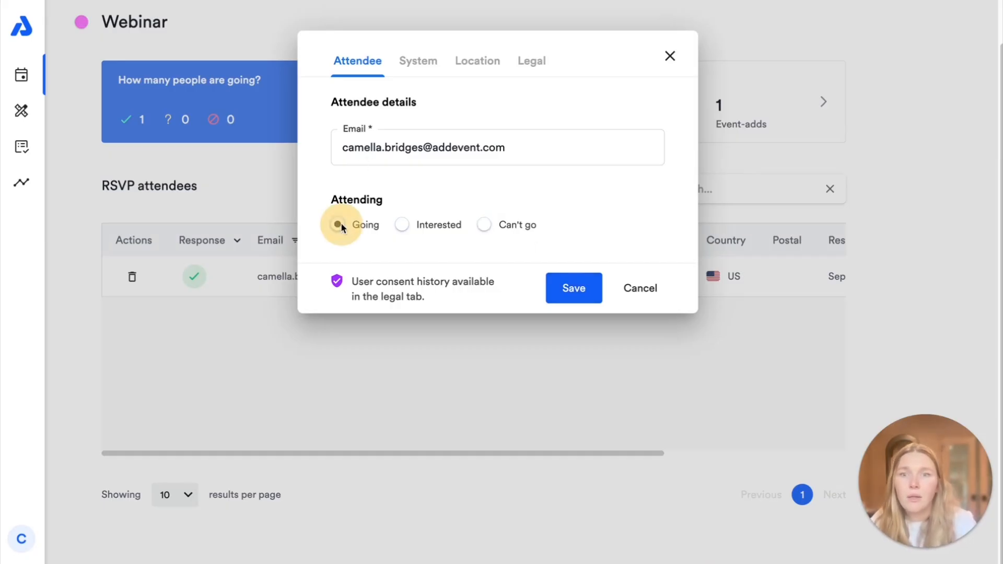
left_click(639, 288)
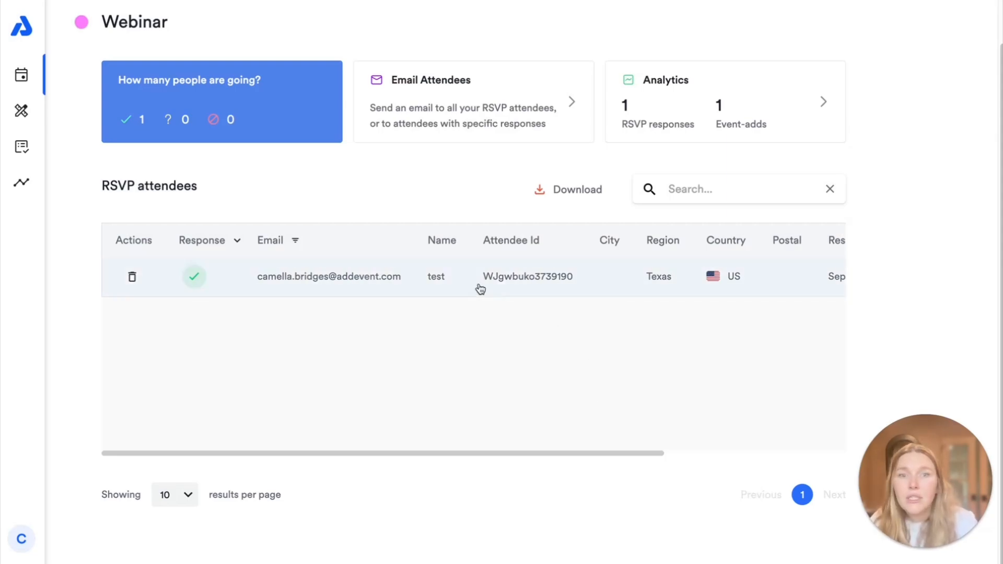
Step: Return to the Webinar's Event details via the breadcrumb and scroll to the Link and RSVP sections
scroll(393, 313, "up", 2)
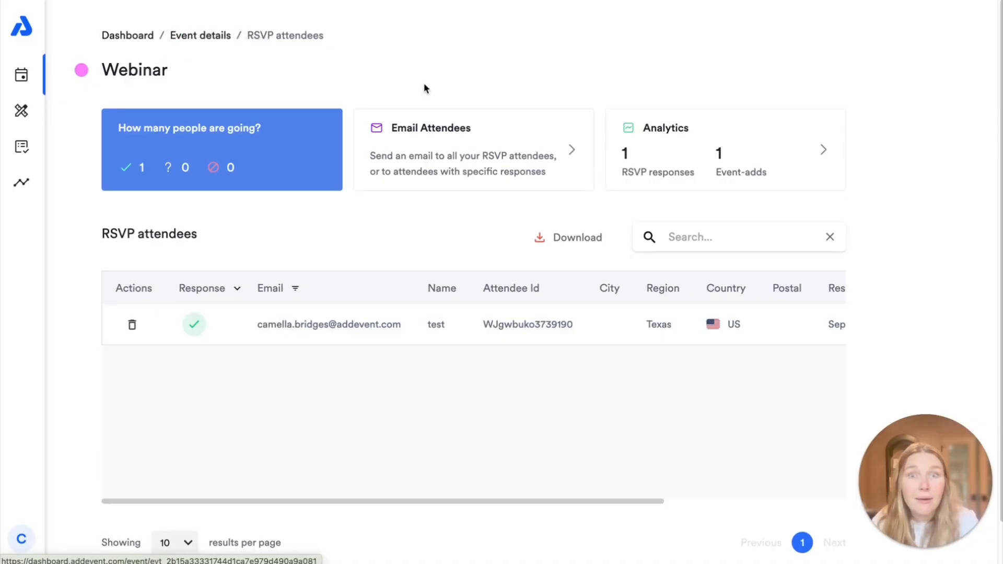
left_click(184, 35)
scroll(544, 241, "down", 3)
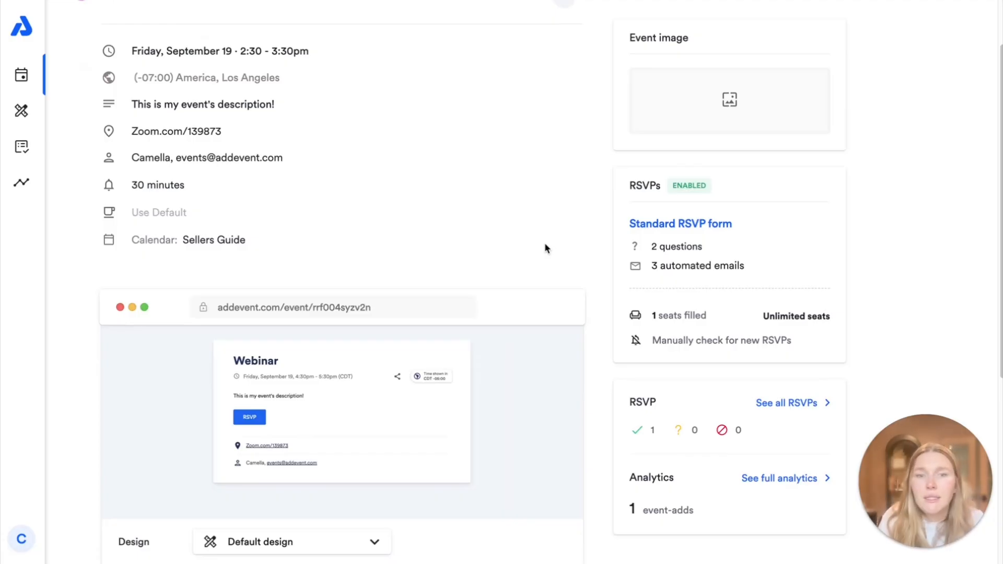
scroll(544, 244, "down", 5)
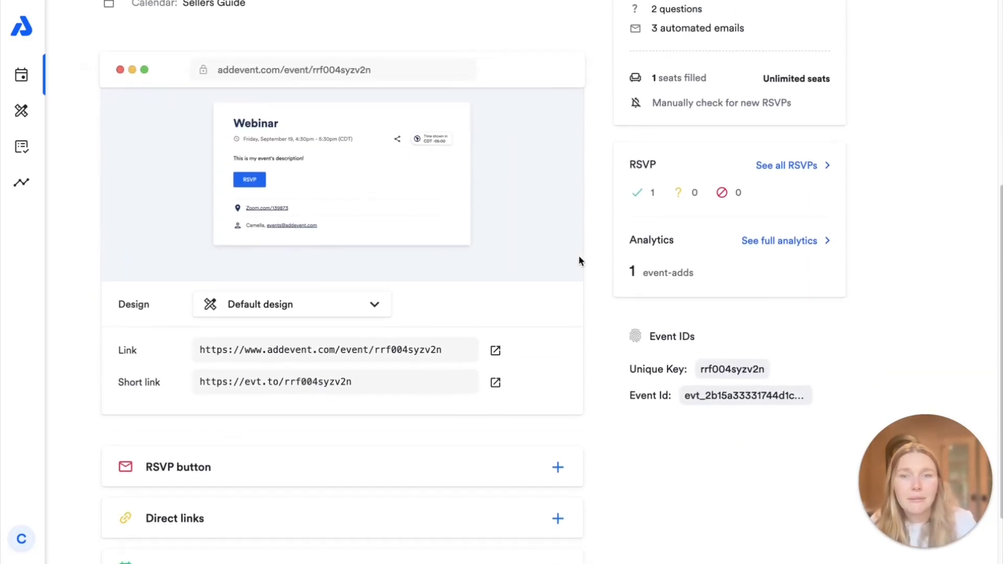